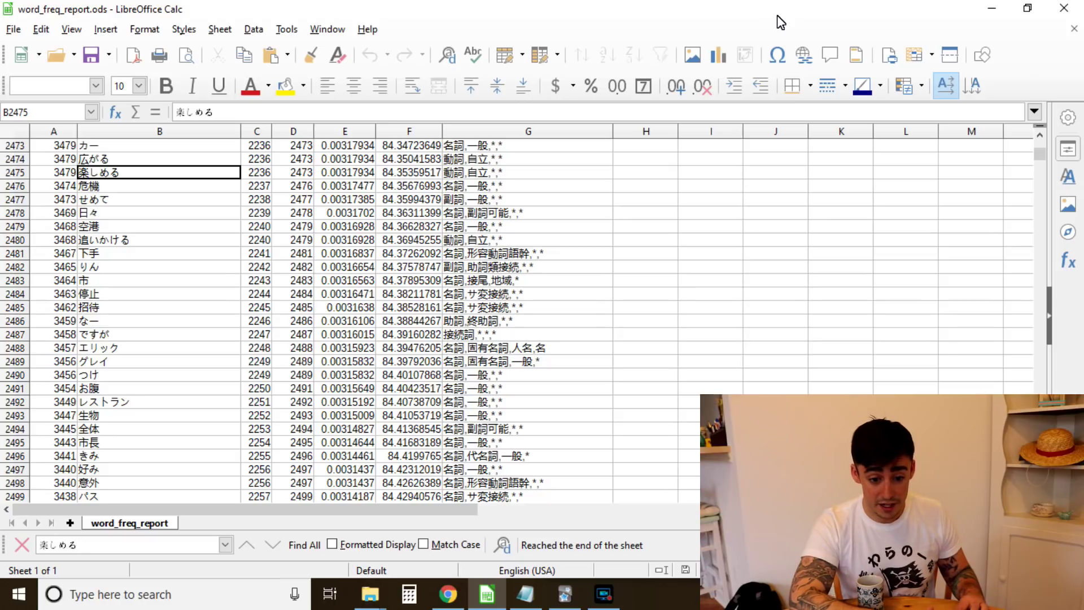
# - Switch to Anki, return to the deck list and open the MorphMan Database Manager
pyautogui.click(991, 8)
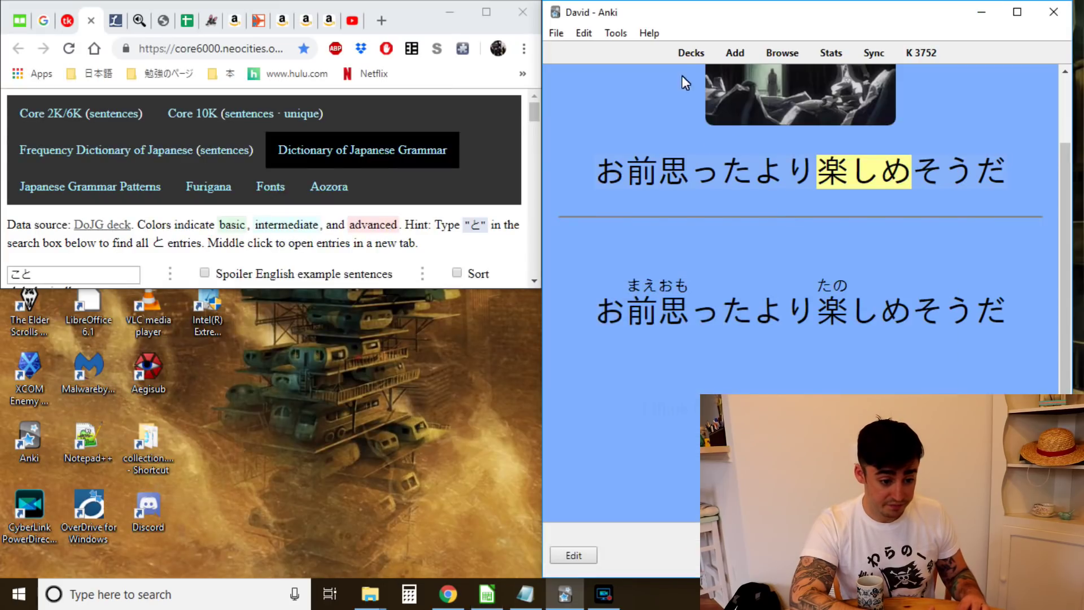
pyautogui.click(691, 52)
pyautogui.click(616, 33)
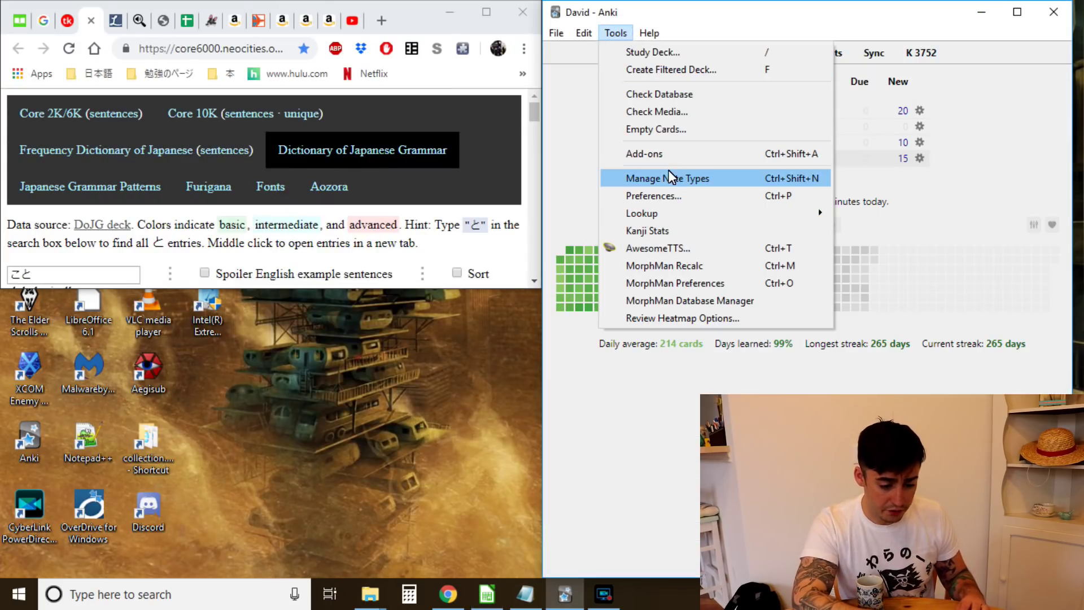
pyautogui.click(682, 300)
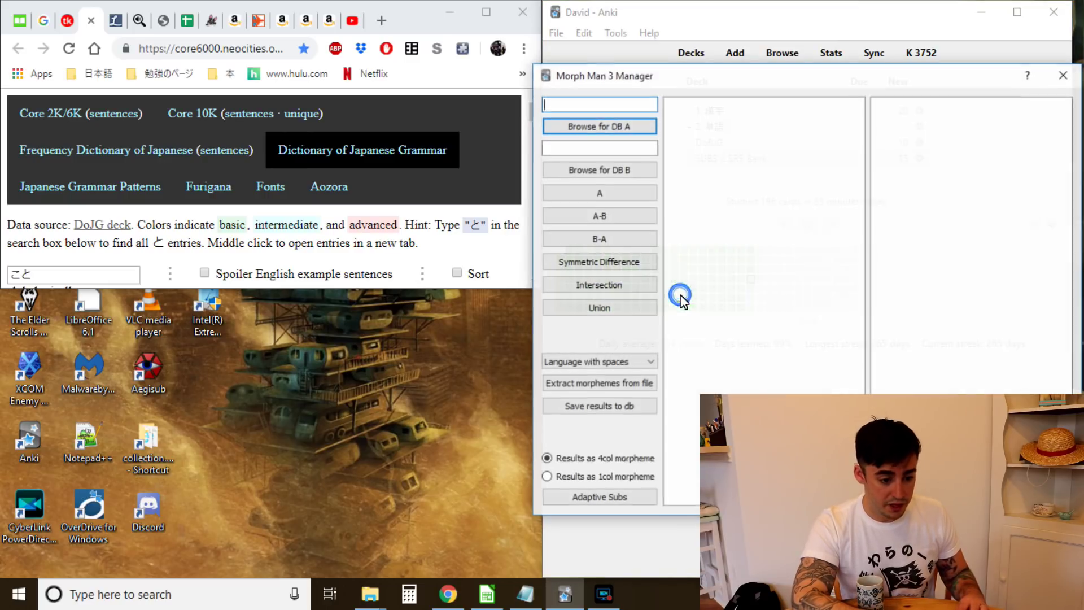
# - Load priority.db as database A and known.db as database B, and list the morphemes in A that are missing from B
pyautogui.click(628, 132)
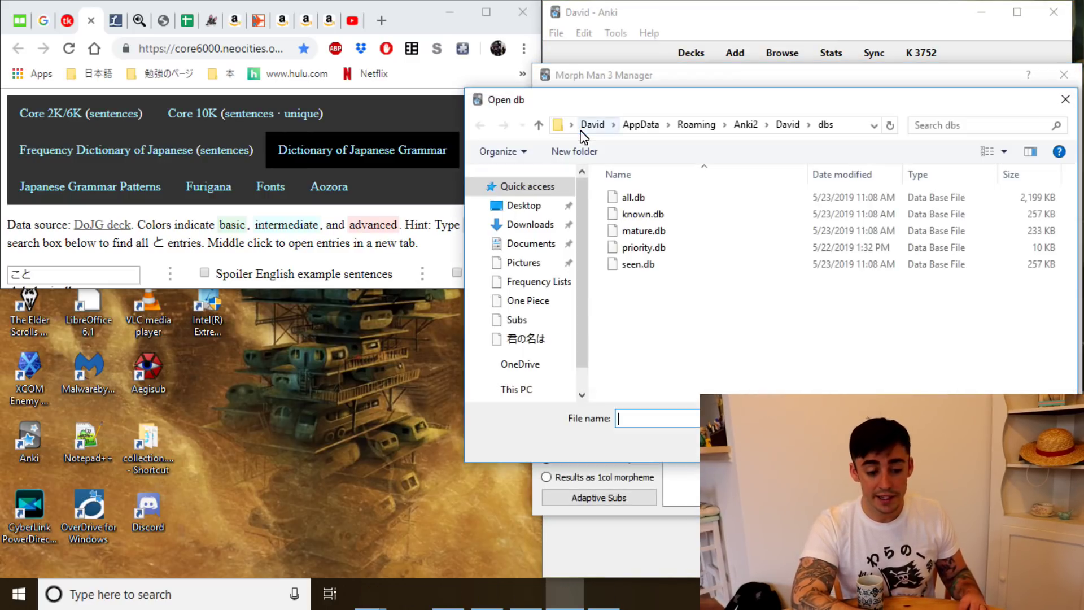
pyautogui.click(644, 243)
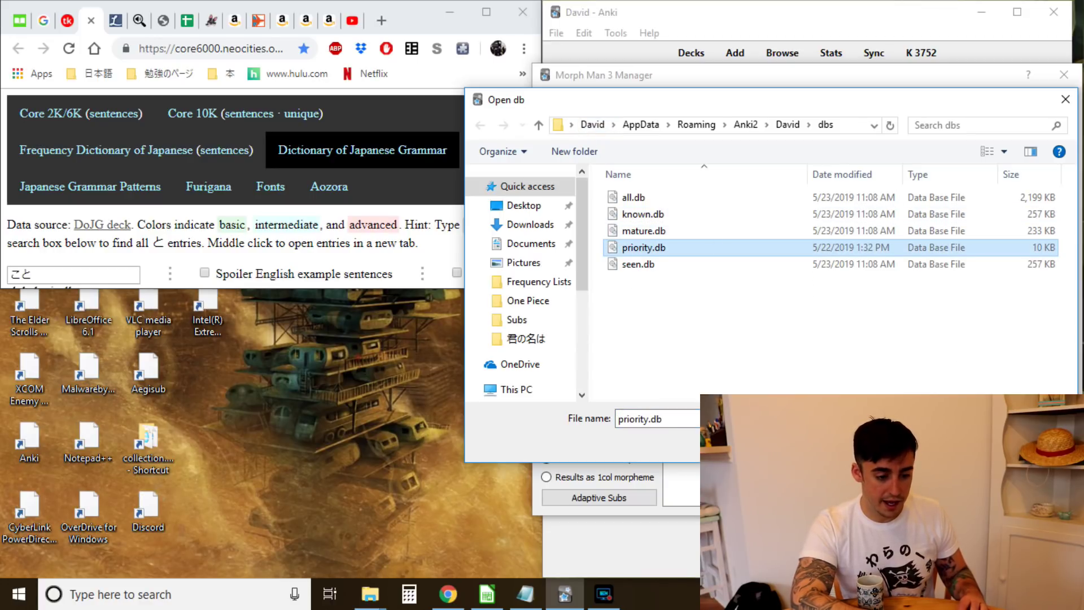
pyautogui.press('Return')
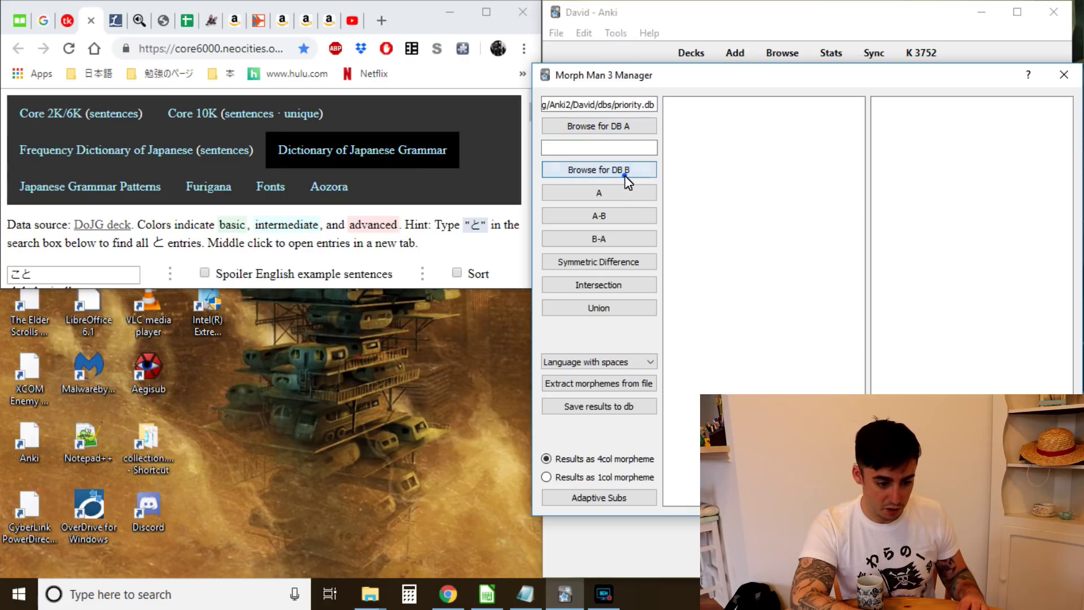
pyautogui.click(626, 176)
pyautogui.click(640, 215)
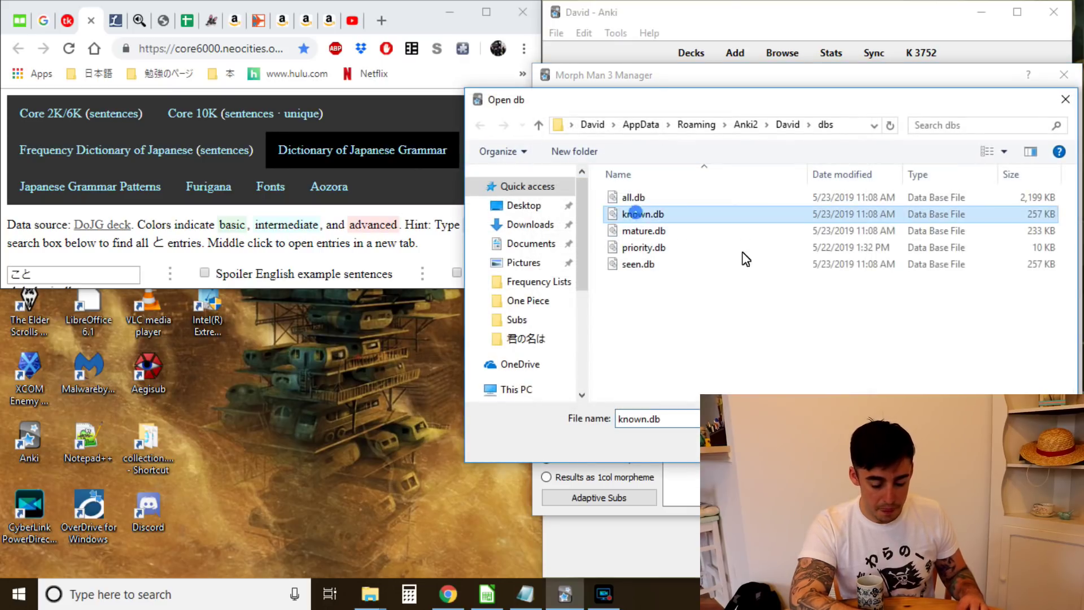
pyautogui.press('Return')
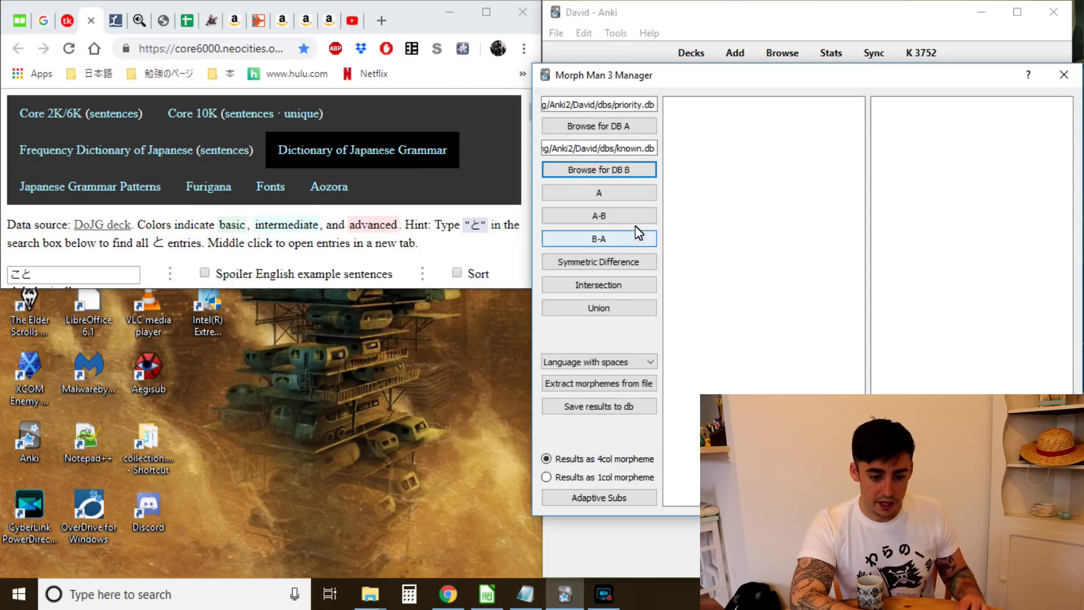
pyautogui.click(643, 216)
pyautogui.moveTo(971, 108); pyautogui.dragTo(946, 107)
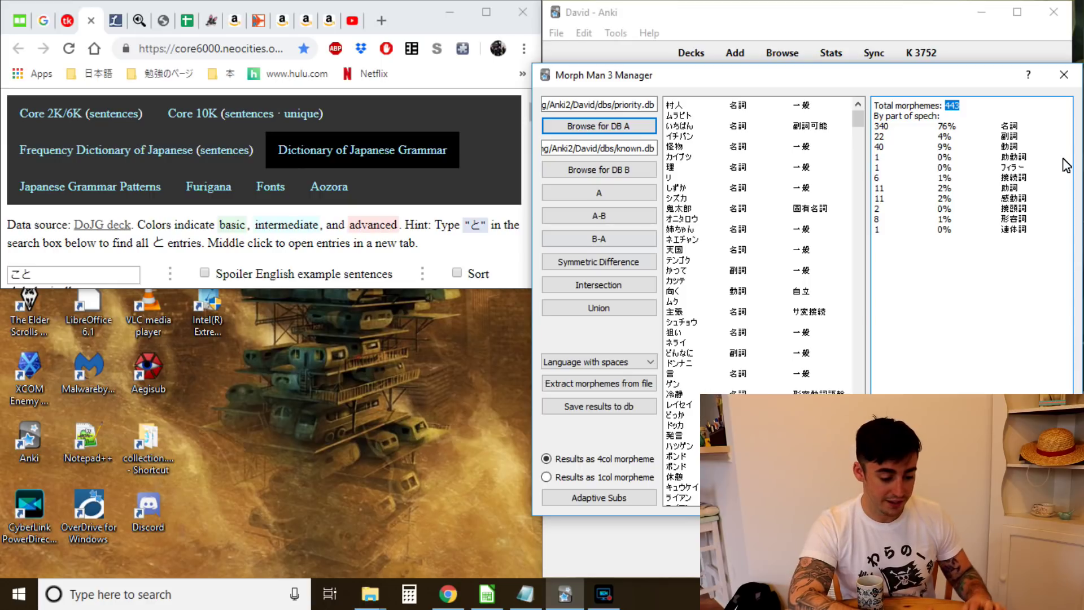
# - Switch to the Japenese_Frequency_Analysis_v3 spreadsheet in Chrome, view its Summary sheet and open the Known Morphs sheet
pyautogui.click(448, 593)
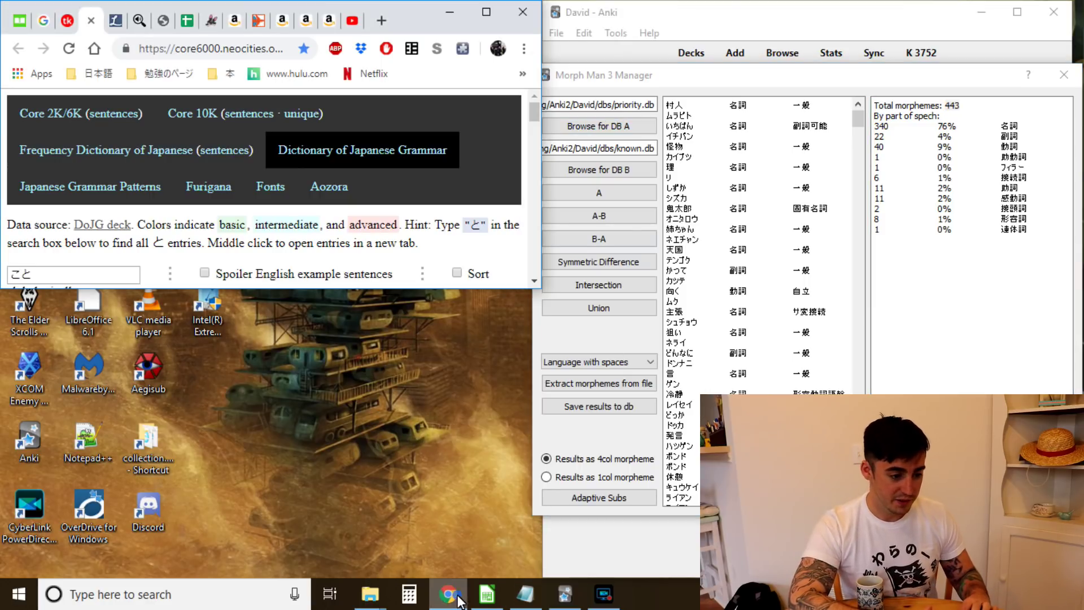
pyautogui.click(486, 11)
pyautogui.click(457, 14)
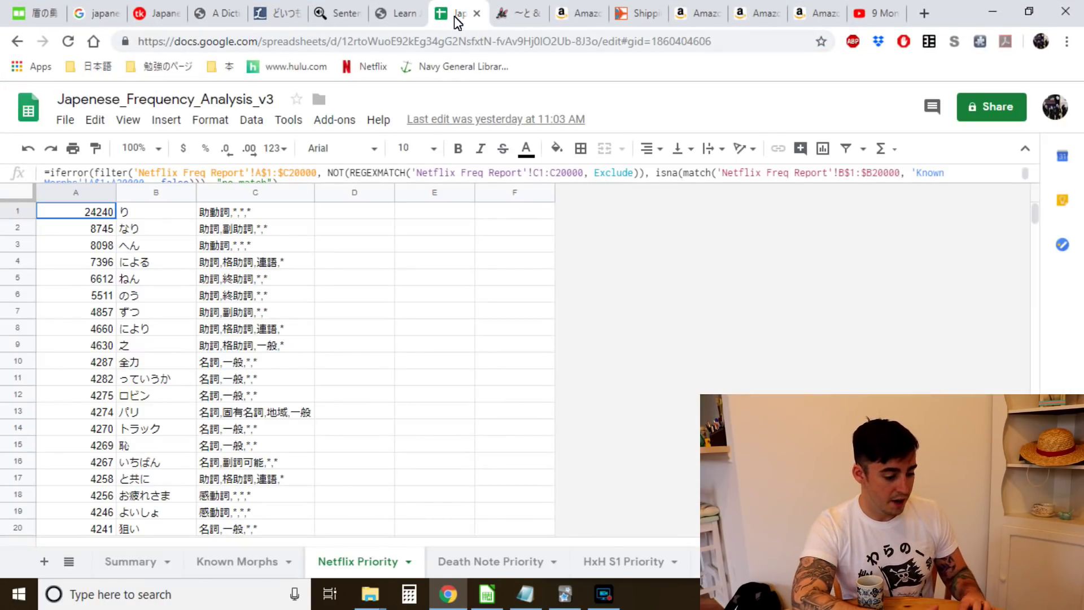
pyautogui.click(128, 562)
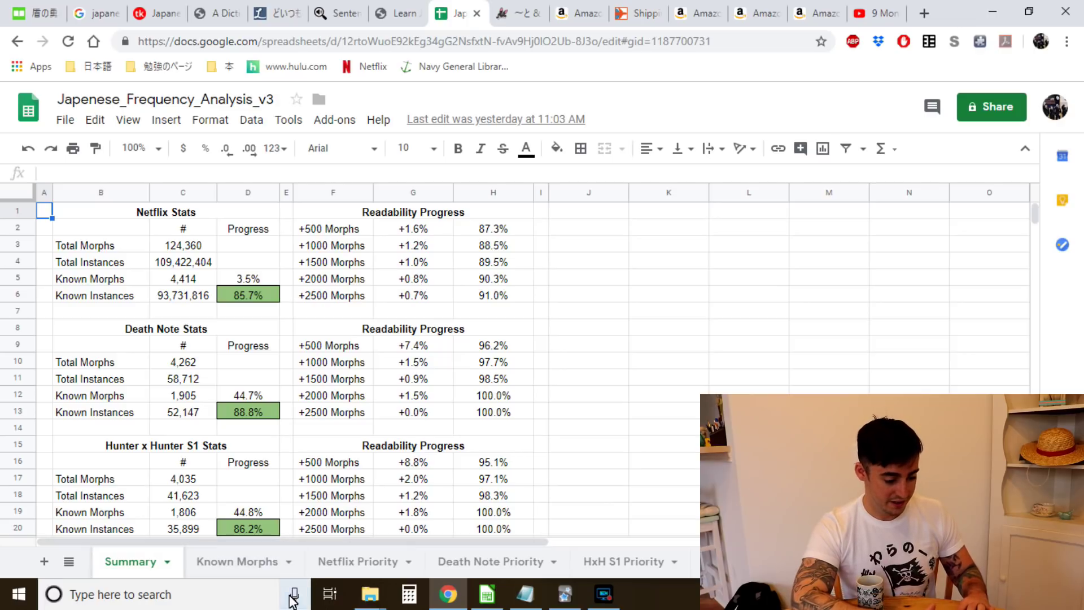
pyautogui.click(246, 562)
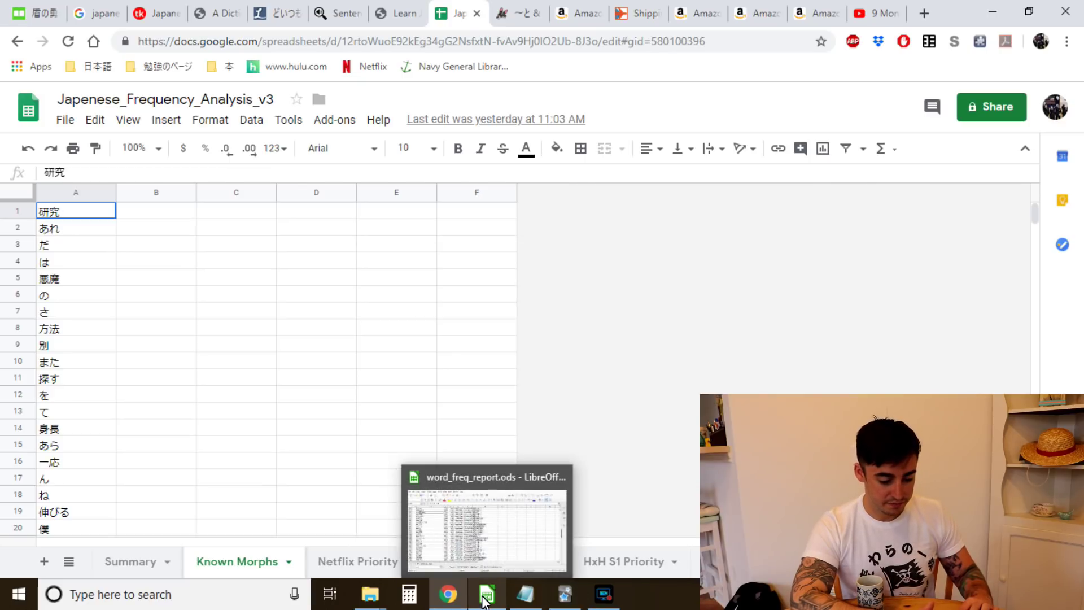
# - In Anki's Morph Man Manager, load known.db as database A, list its morphemes in one-column format and select the list
pyautogui.click(565, 595)
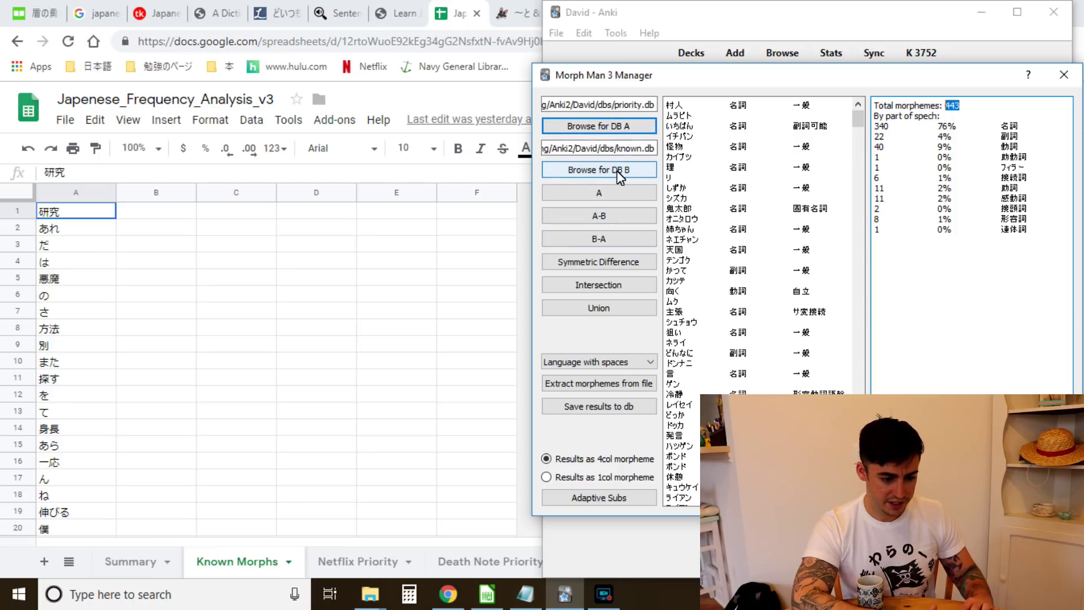
pyautogui.click(621, 127)
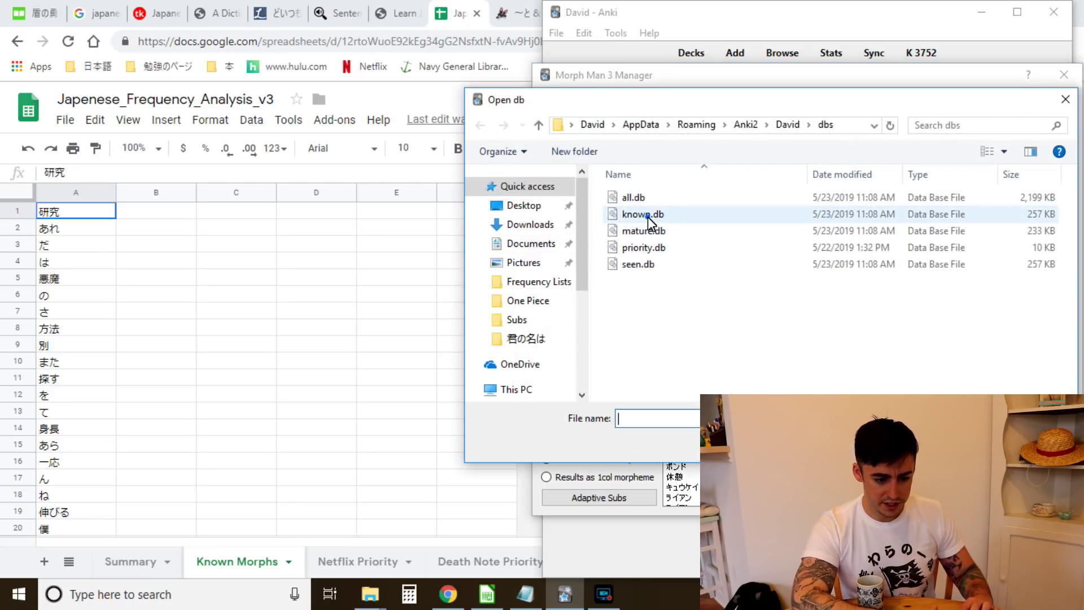
pyautogui.doubleClick(648, 217)
pyautogui.click(602, 477)
pyautogui.click(620, 195)
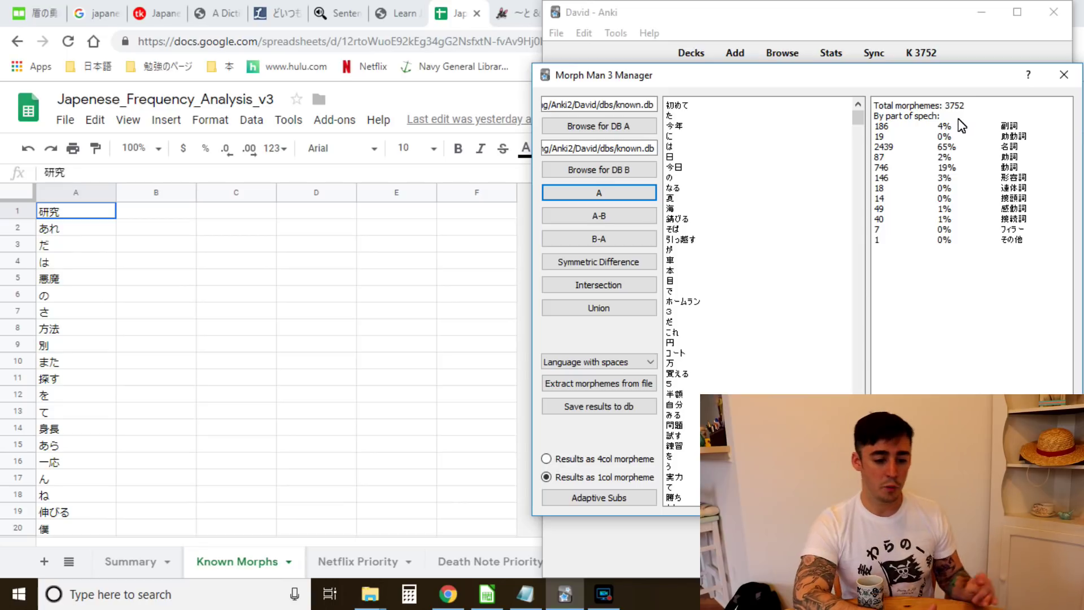
pyautogui.click(670, 107)
pyautogui.hotkey('ctrl', 'a')
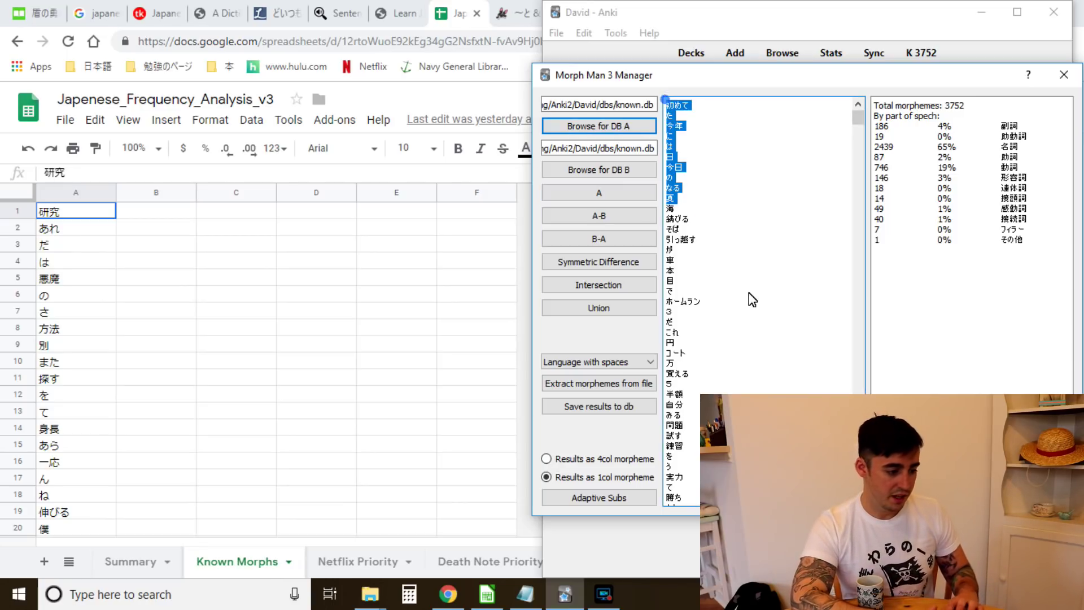
# - Return to the spreadsheet in Chrome and check the Netflix known morphs figure on the Summary sheet
pyautogui.click(370, 261)
pyautogui.click(73, 218)
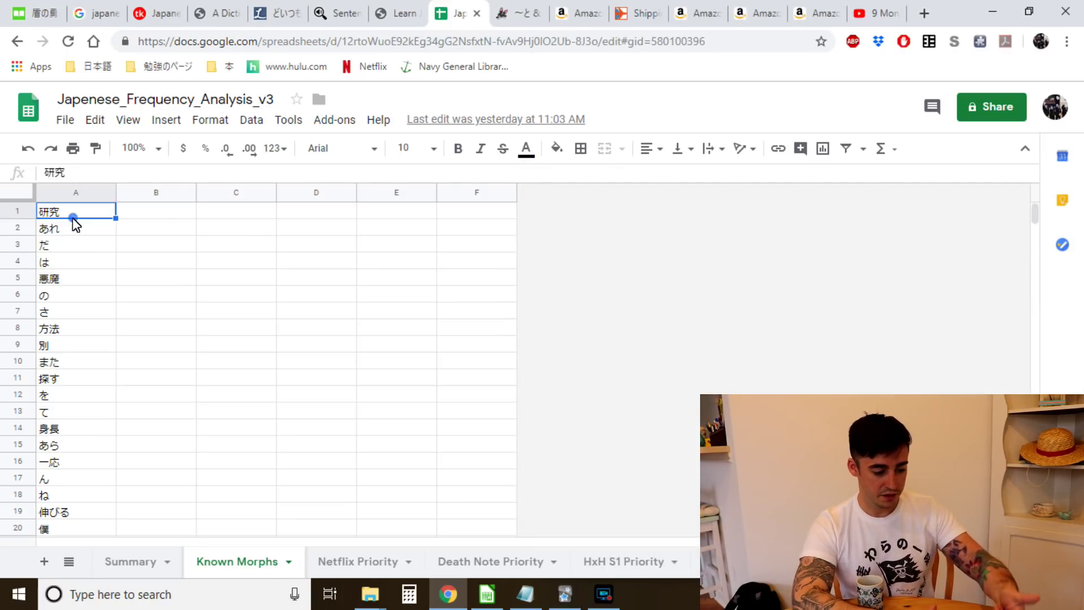
pyautogui.click(113, 567)
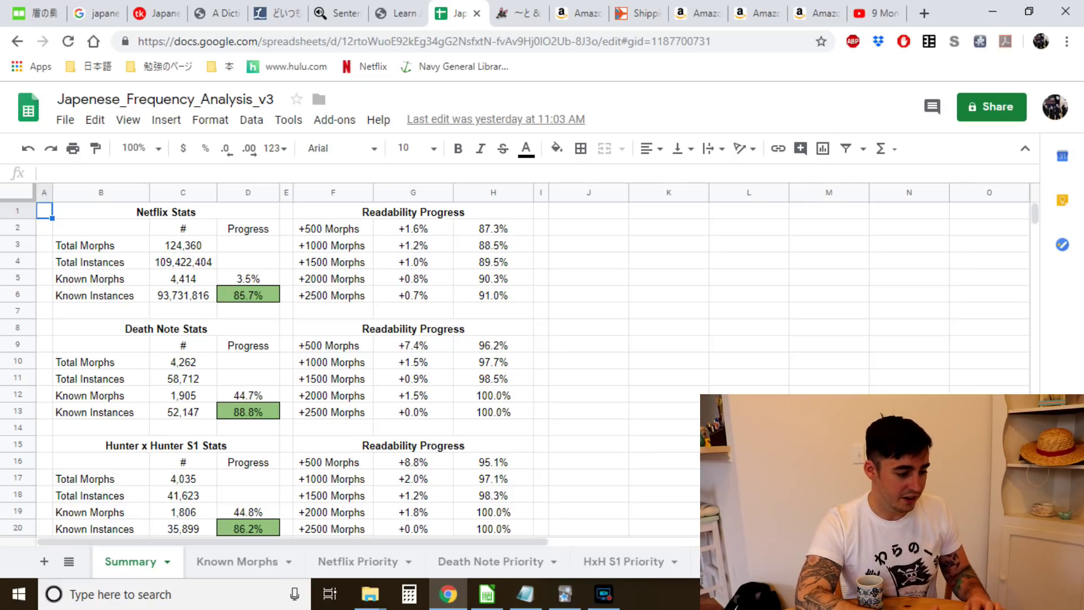
pyautogui.click(192, 279)
# - Clear all existing entries from column A of the Known Morphs sheet
pyautogui.click(243, 556)
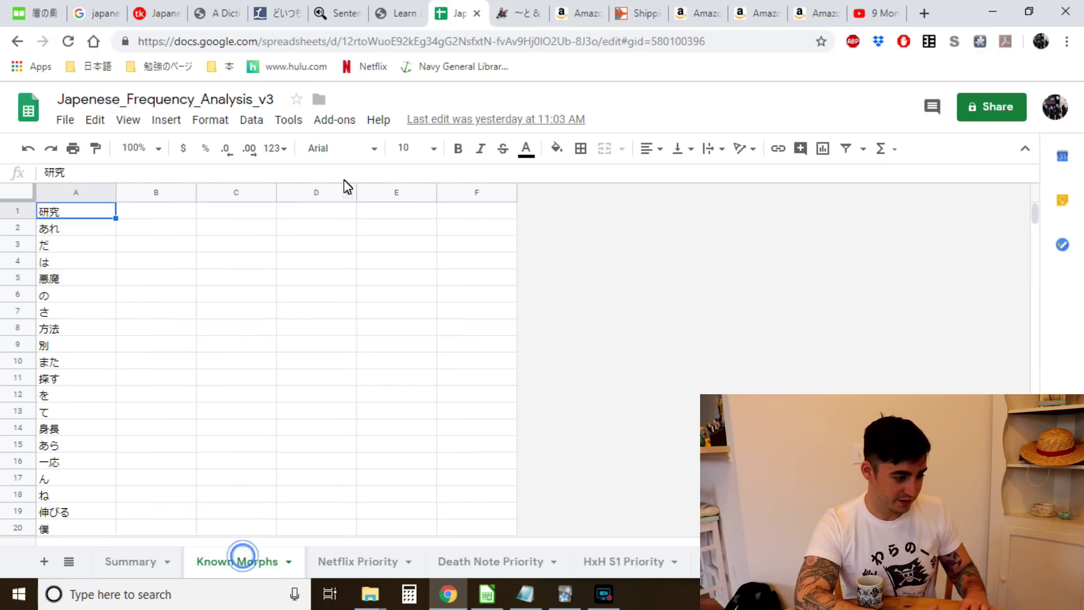
pyautogui.click(87, 194)
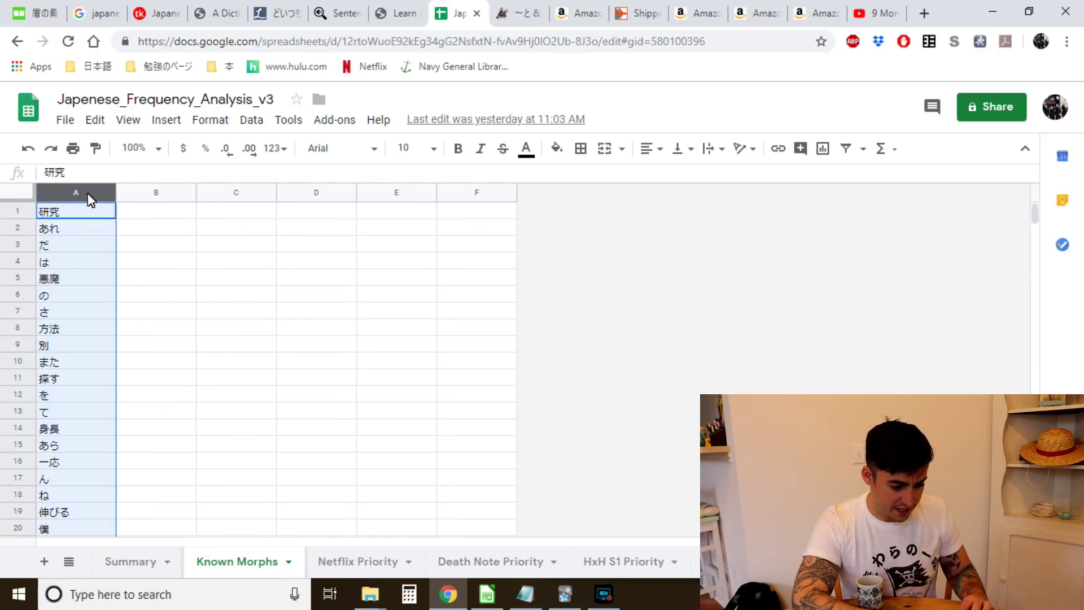
pyautogui.press('Delete')
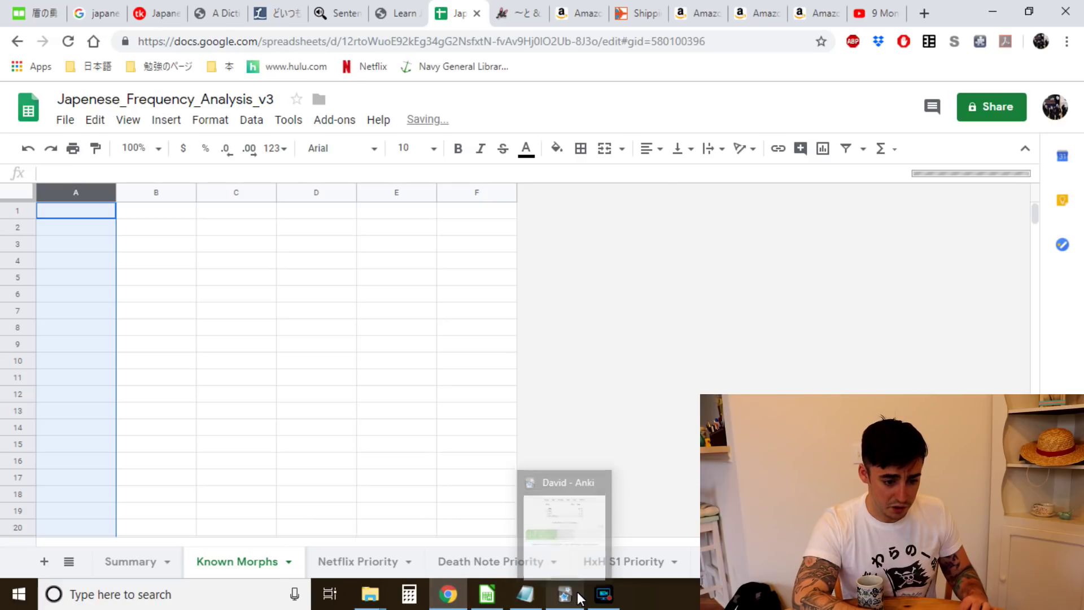
# - Copy the complete known morpheme list from Anki's Morph Man Manager and paste it into Known Morphs starting at cell A1
pyautogui.click(579, 595)
pyautogui.moveTo(668, 106); pyautogui.dragTo(734, 537)
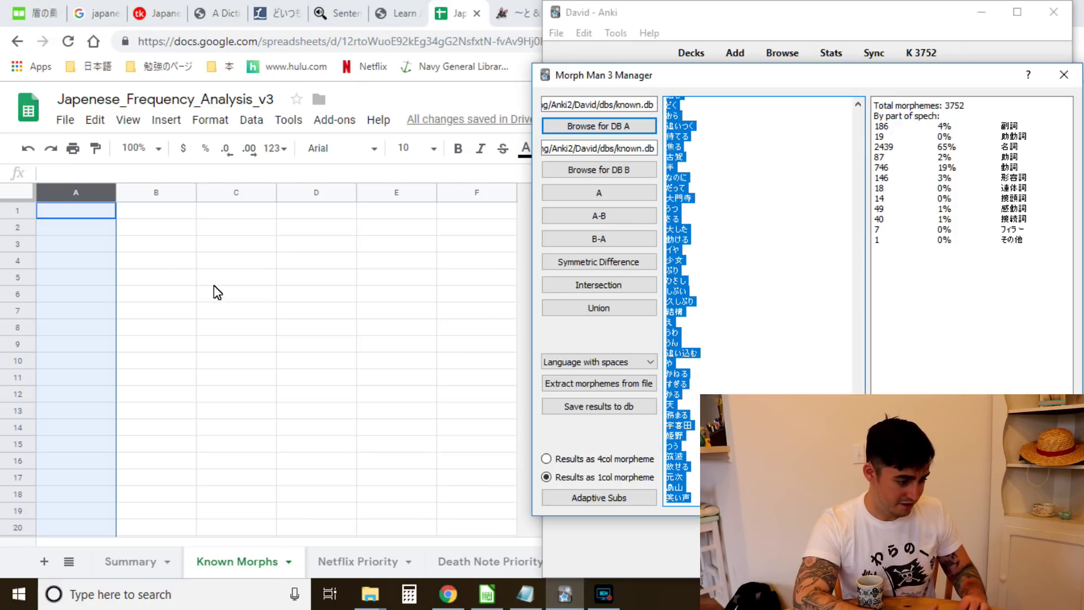
pyautogui.click(63, 216)
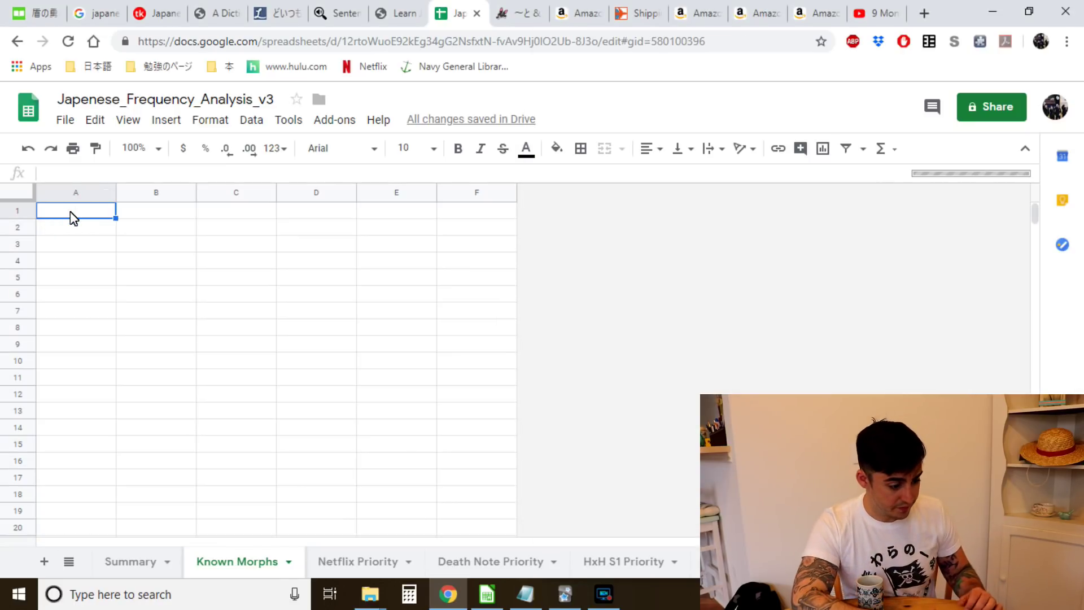
pyautogui.hotkey('ctrl', 'v')
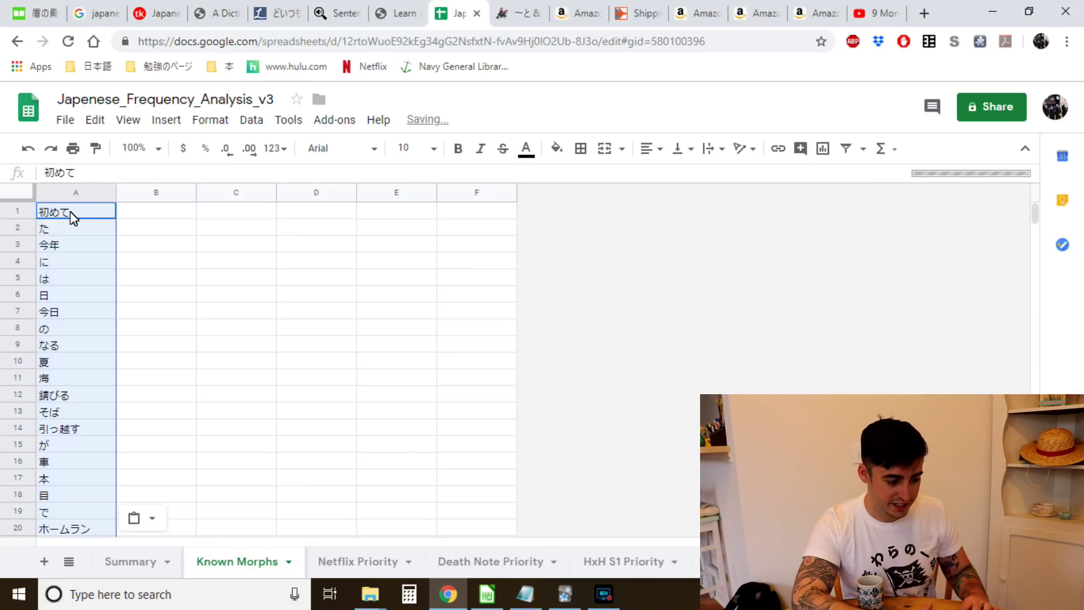
# - Examine the recalculated Netflix known instances progress and the +500 Morphs readability on the Summary sheet
pyautogui.click(134, 560)
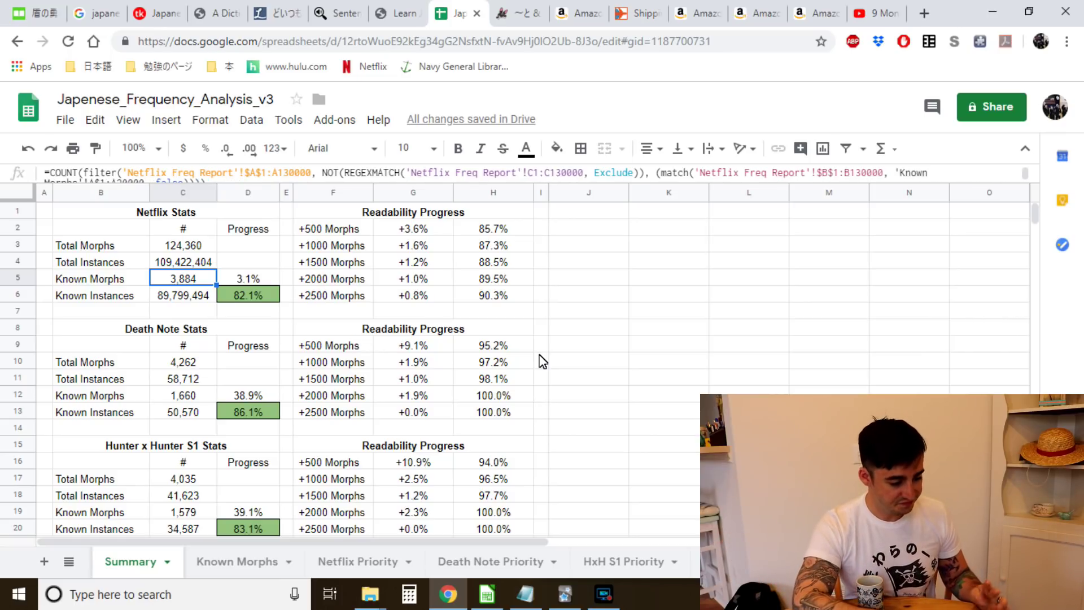
pyautogui.click(224, 293)
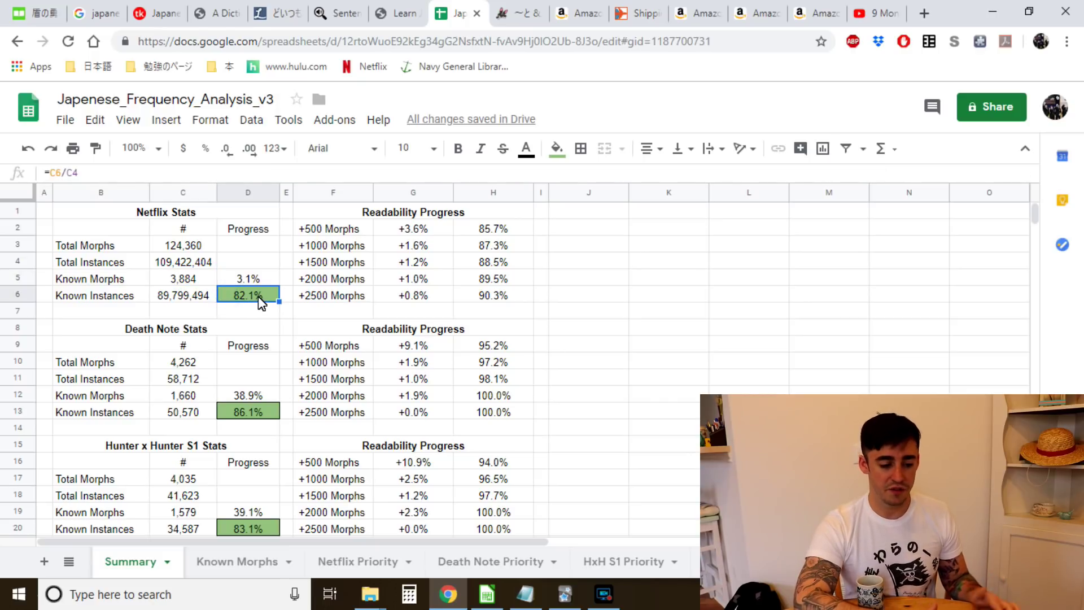
pyautogui.click(314, 230)
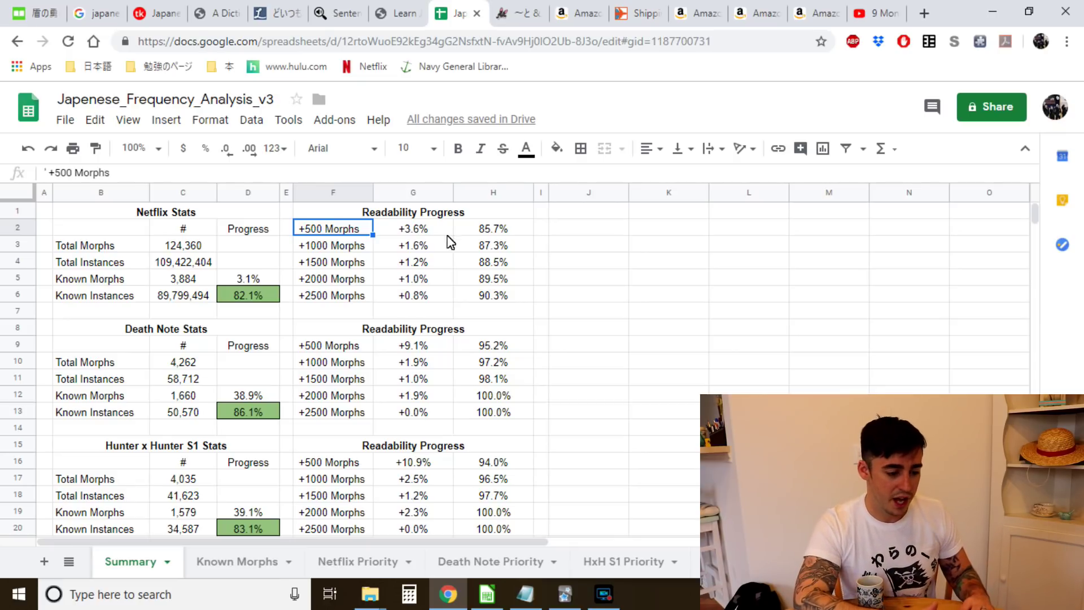
pyautogui.click(510, 231)
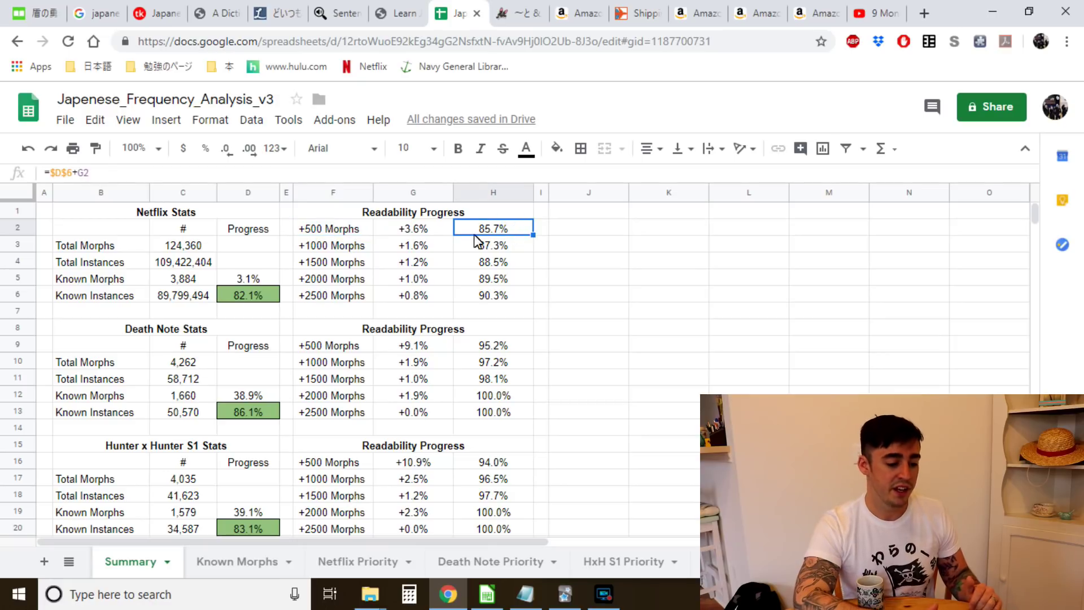
# - Examine the Death Note known morphs, its +500 Morphs gain and resulting readability, and the Hunter x Hunter S1 stats below
pyautogui.scroll(-1, 249, 341)
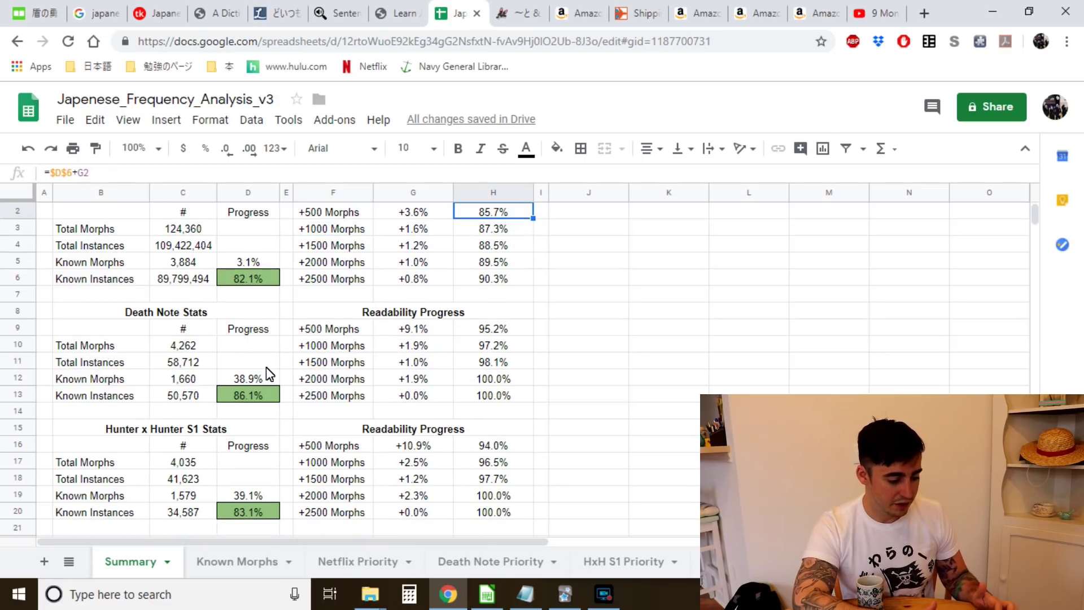
pyautogui.scroll(-1, 281, 394)
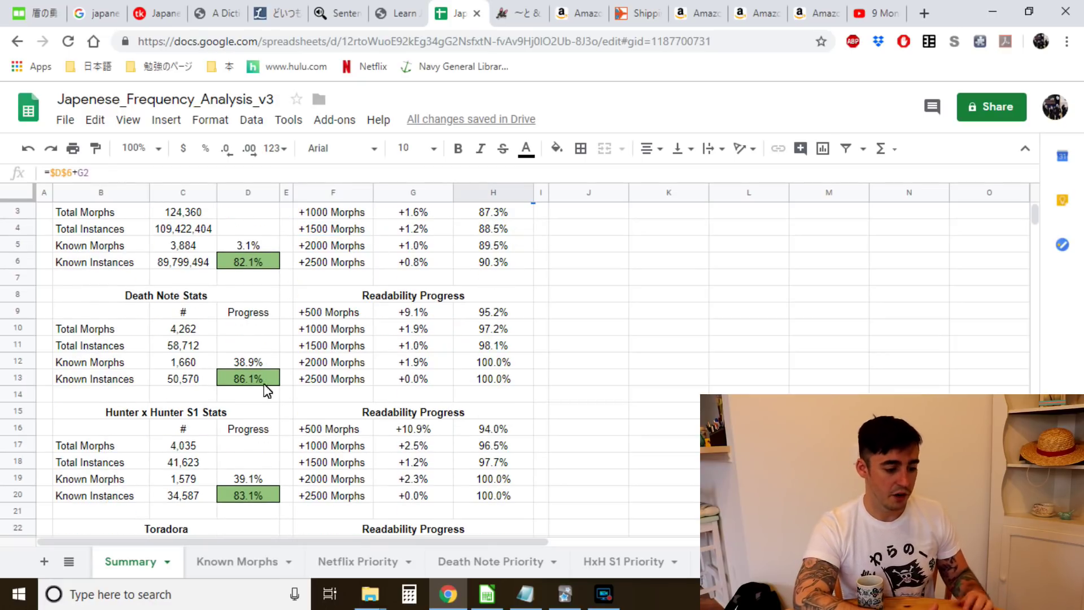
pyautogui.click(187, 362)
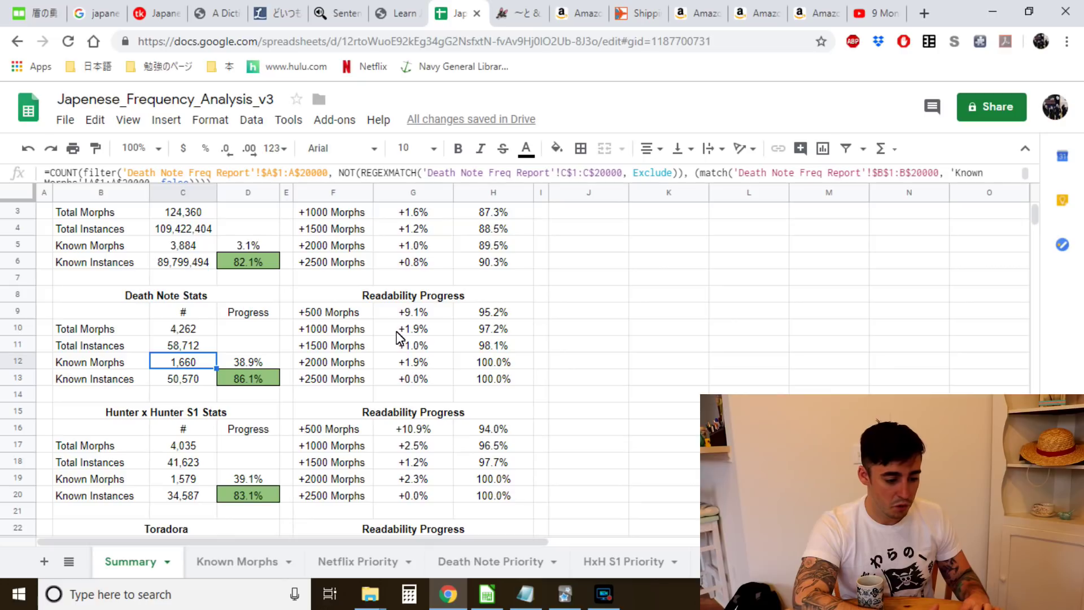
pyautogui.click(411, 313)
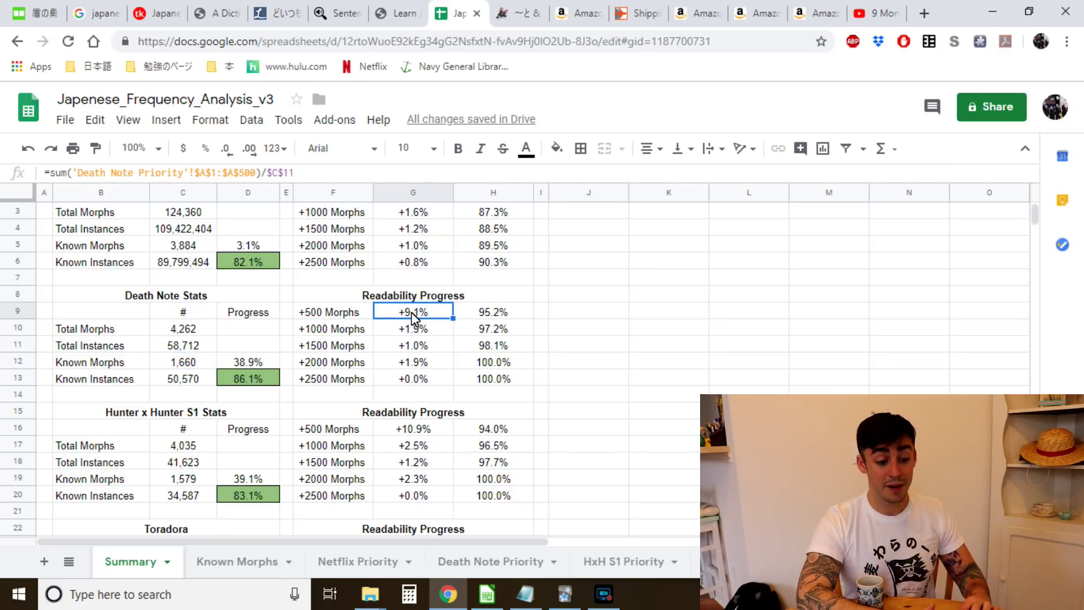
pyautogui.click(500, 311)
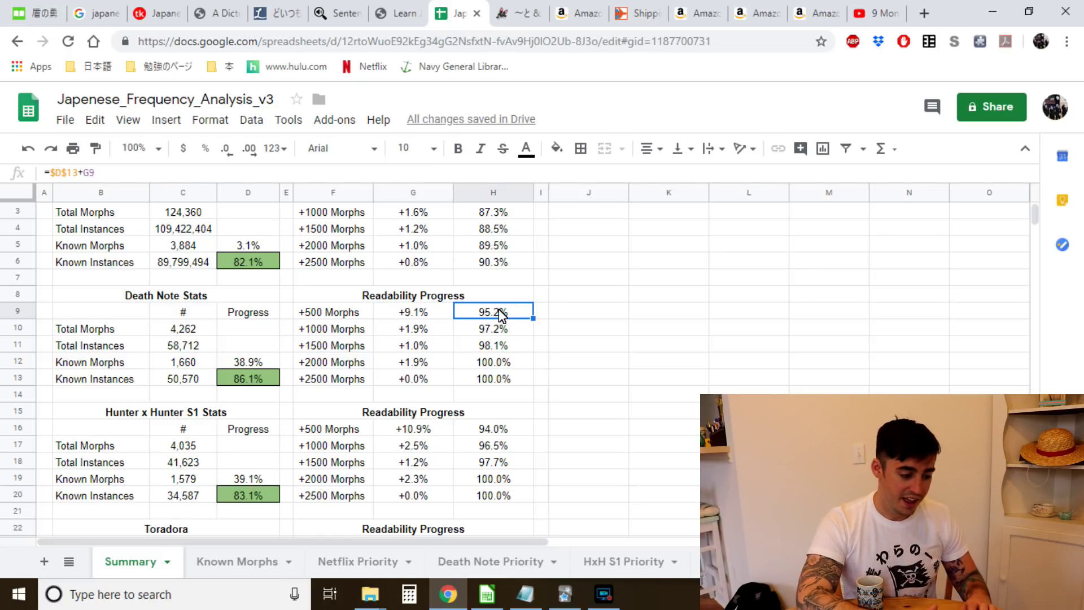
pyautogui.scroll(-2, 228, 356)
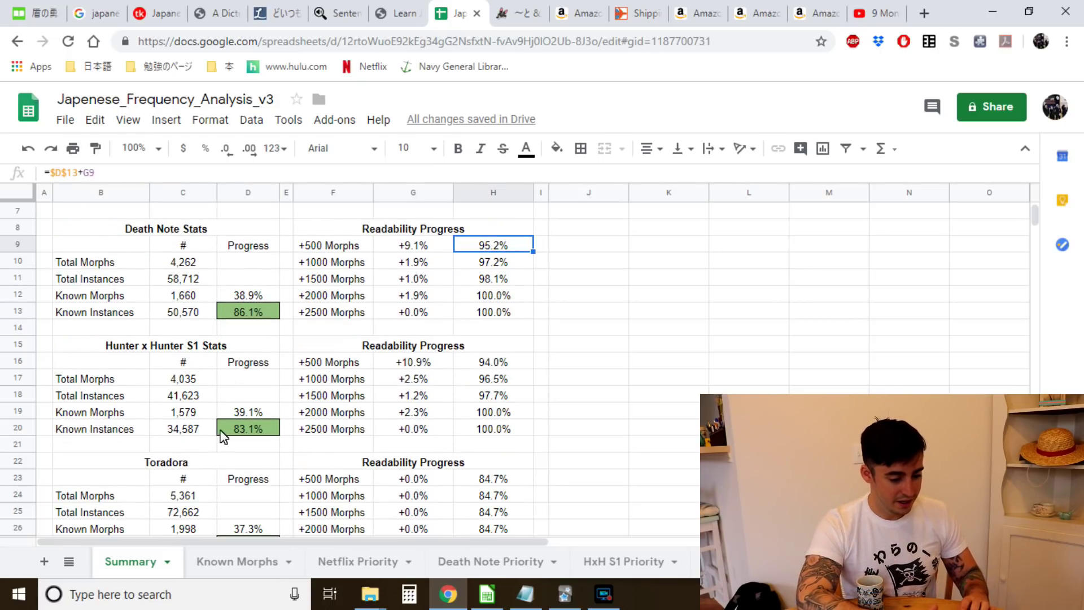
# - Examine the known instances and readability progress for Hunter x Hunter S1, Toradora, Friends S2 and Hunter x Hunter All Series
pyautogui.scroll(-2, 214, 465)
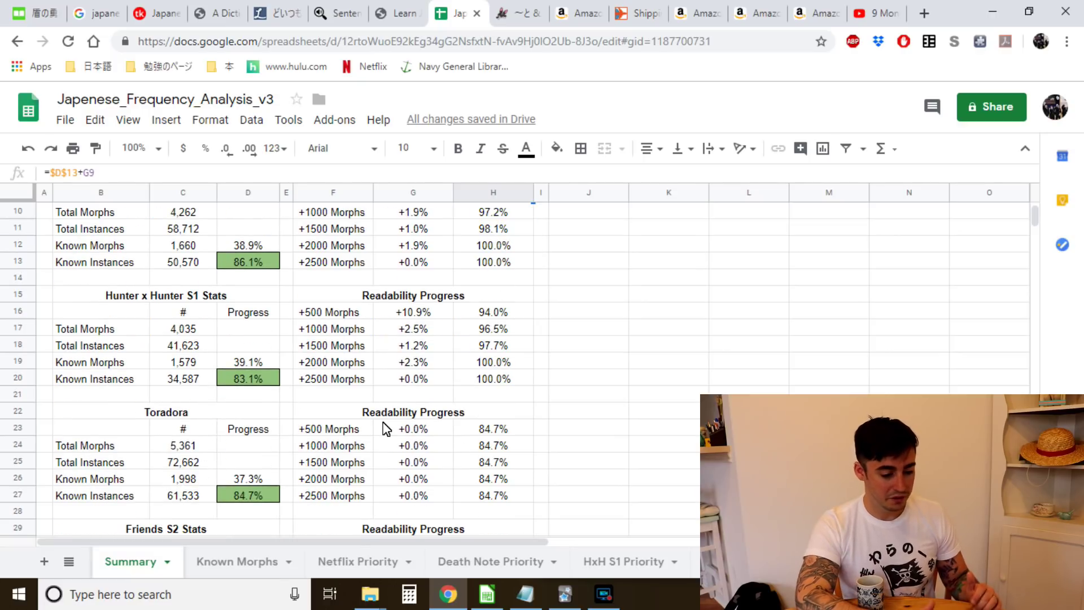
pyautogui.moveTo(508, 427); pyautogui.dragTo(501, 484)
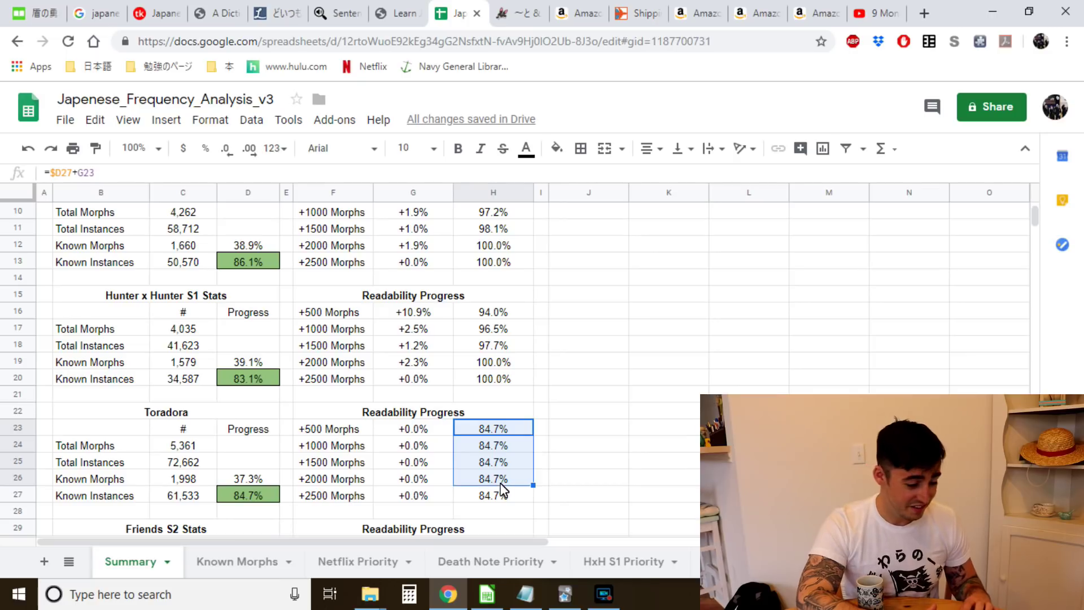
pyautogui.click(418, 462)
pyautogui.scroll(-2, 419, 466)
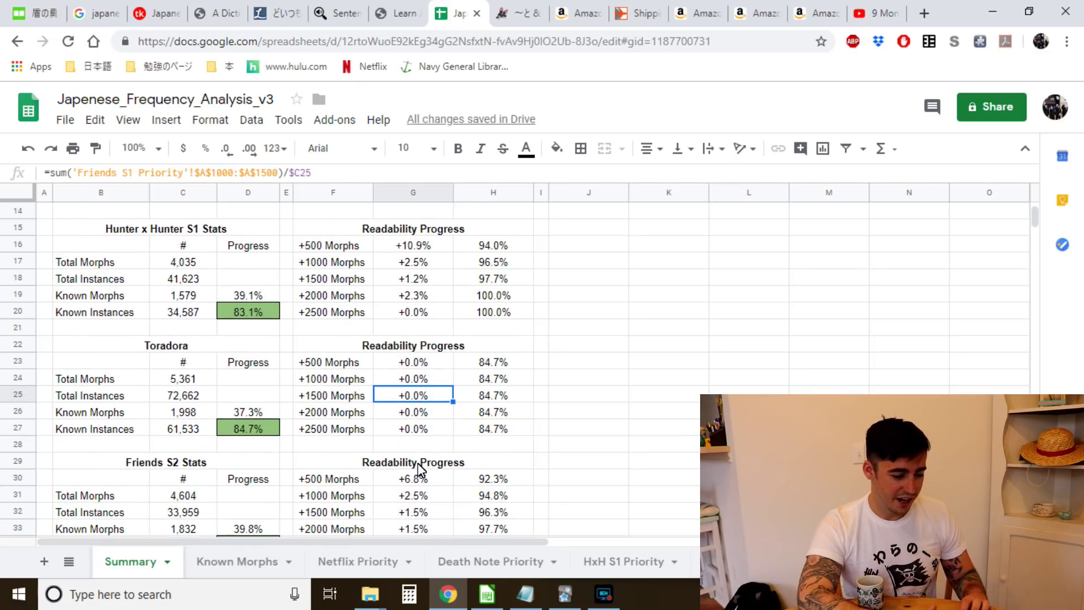
pyautogui.scroll(-8, 419, 467)
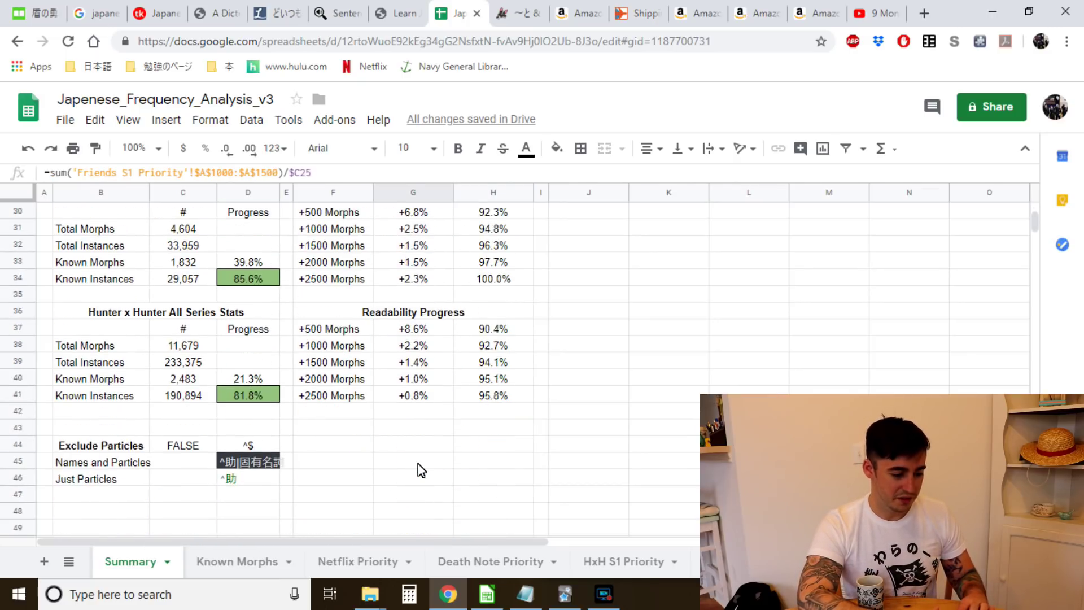
pyautogui.scroll(-1, 421, 470)
# - Inspect the Exclude Particles formula in D44 and the Names and Particles and Just Particles patterns, then leave the formula without editing it
pyautogui.click(259, 420)
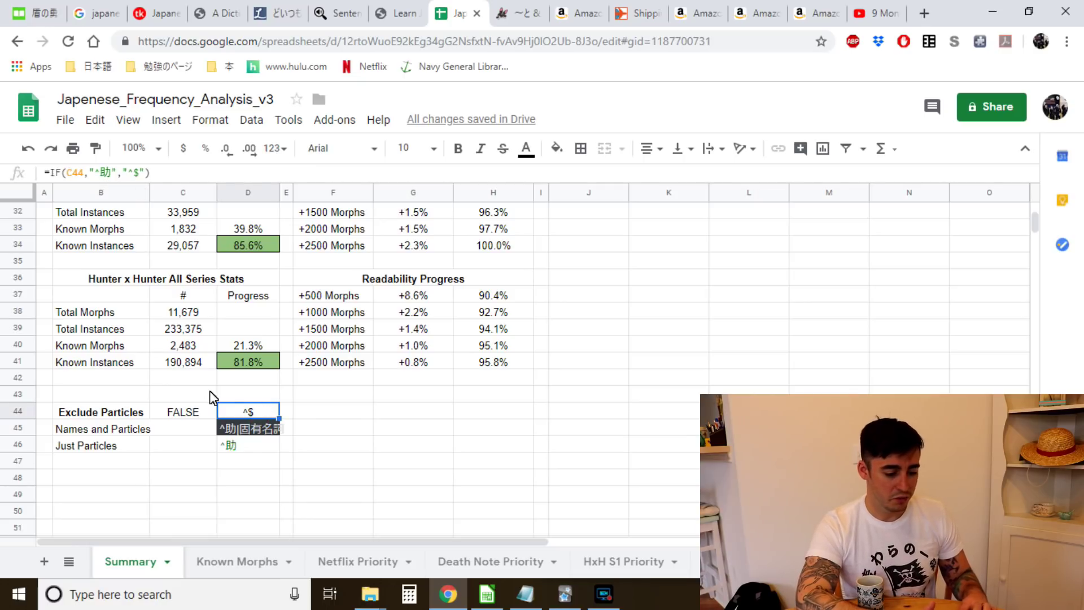
pyautogui.click(254, 443)
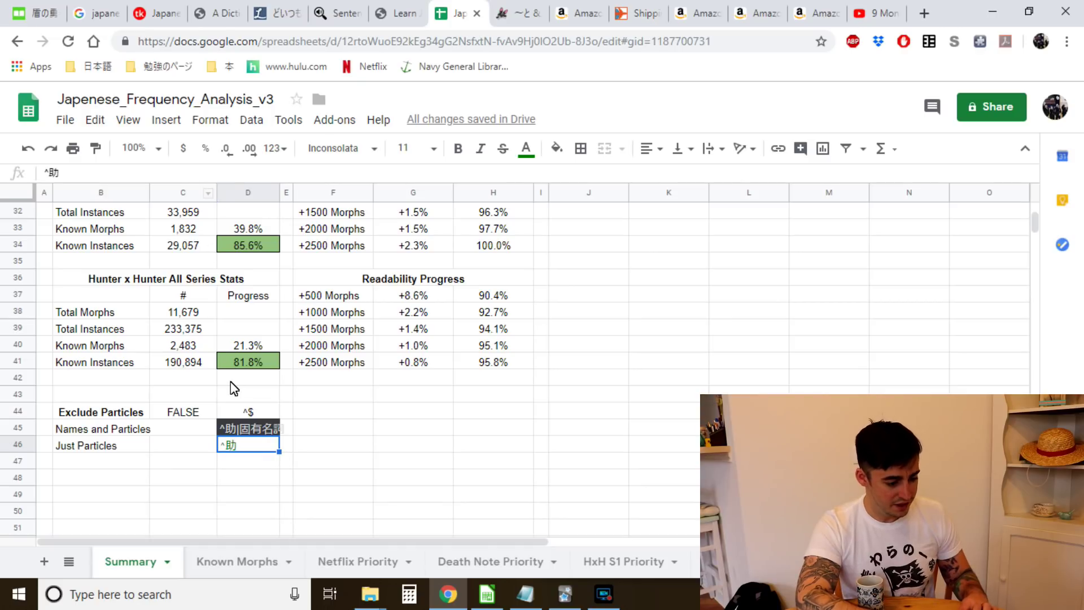
pyautogui.click(244, 416)
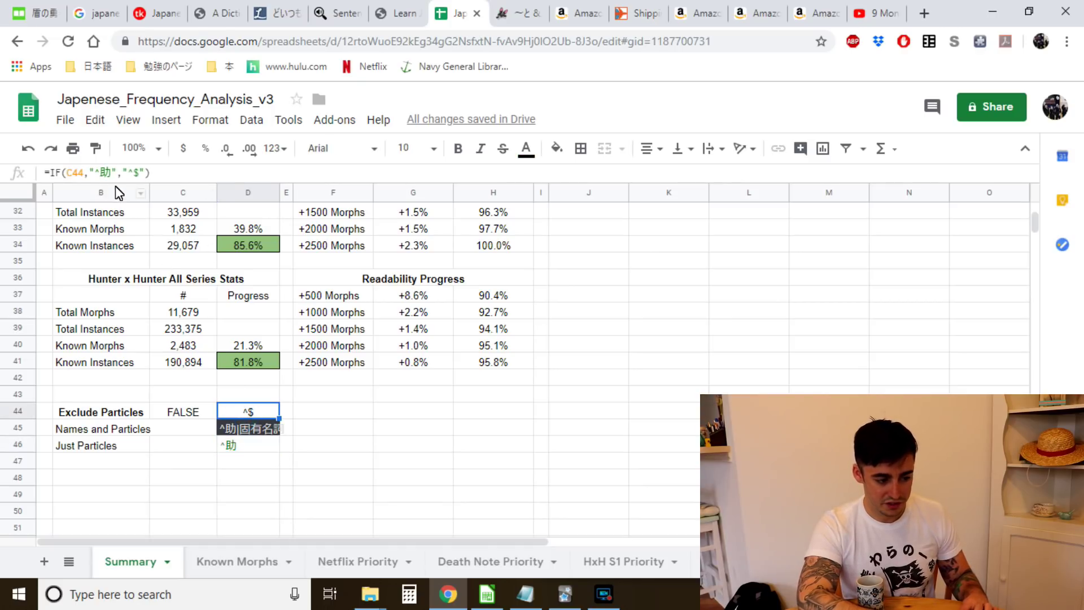
pyautogui.click(230, 431)
pyautogui.click(253, 414)
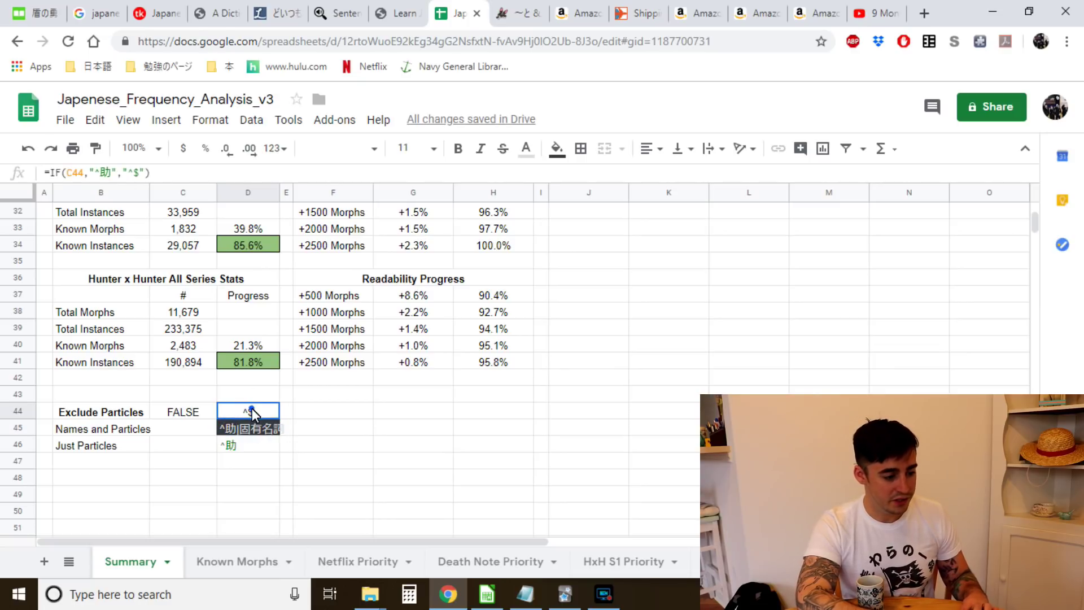
pyautogui.press('Return')
pyautogui.hotkey('ctrl', 'a')
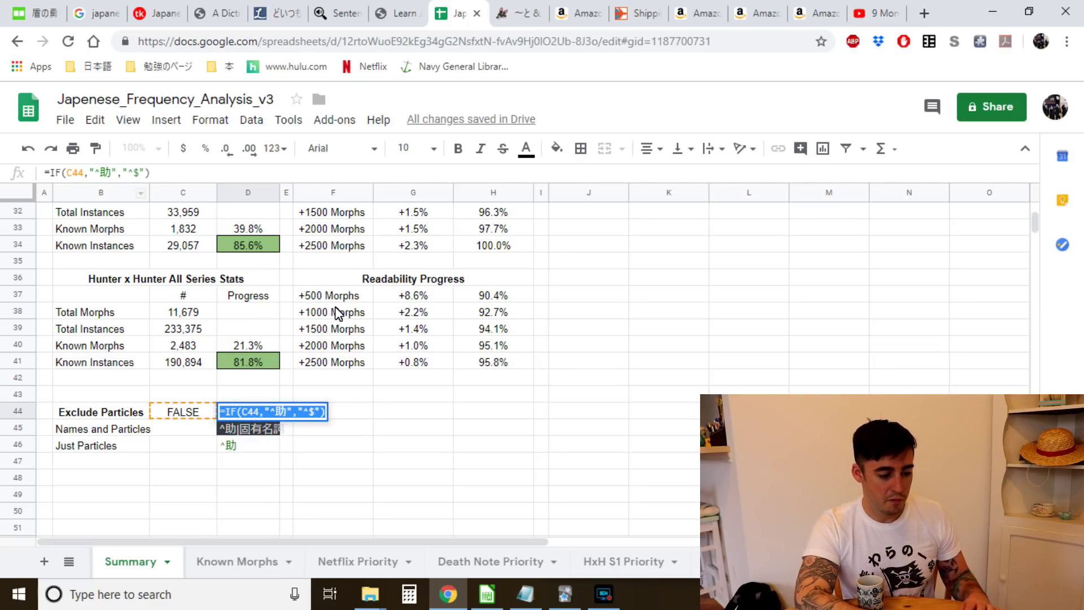
pyautogui.scroll(10, 338, 312)
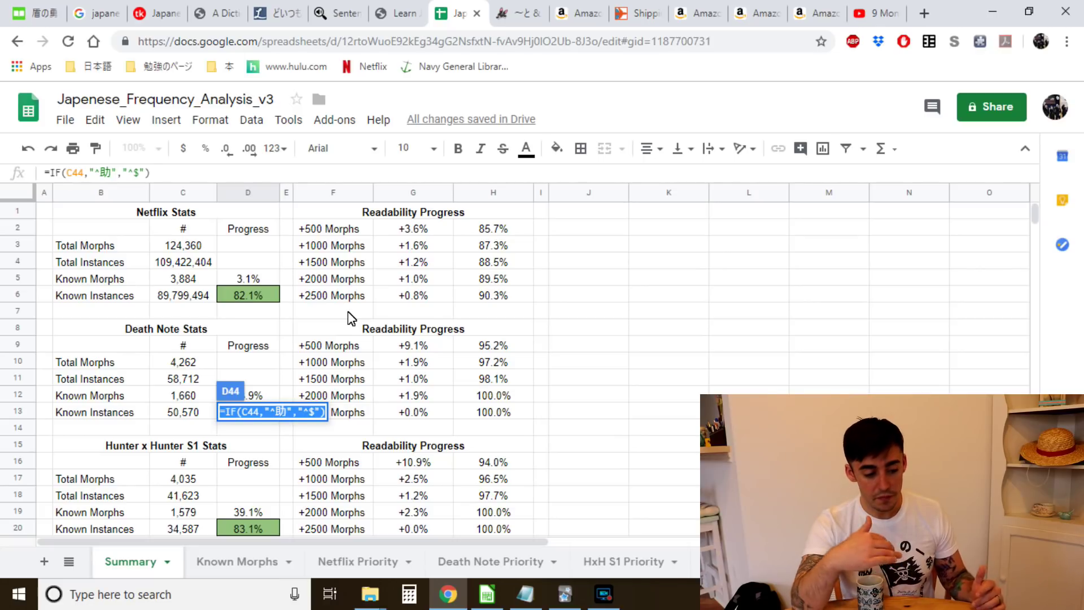
pyautogui.click(563, 368)
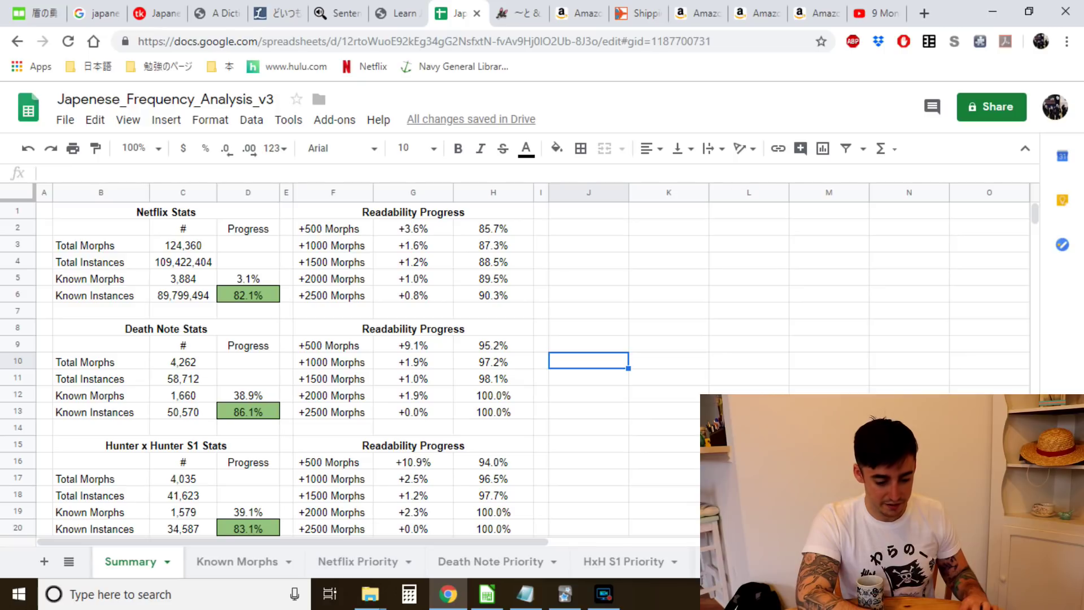
# - Review the Netflix Freq Report sheet and the Netflix Priority sheet, inspecting the first-ranked morph なんだ
pyautogui.scroll(-10, 361, 561)
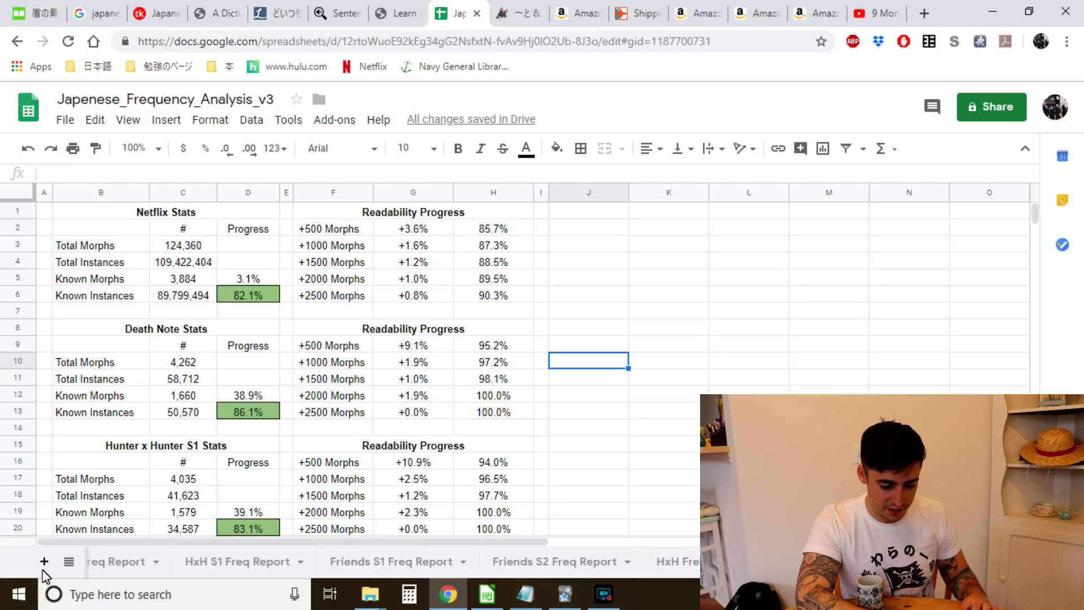
pyautogui.scroll(5, 605, 559)
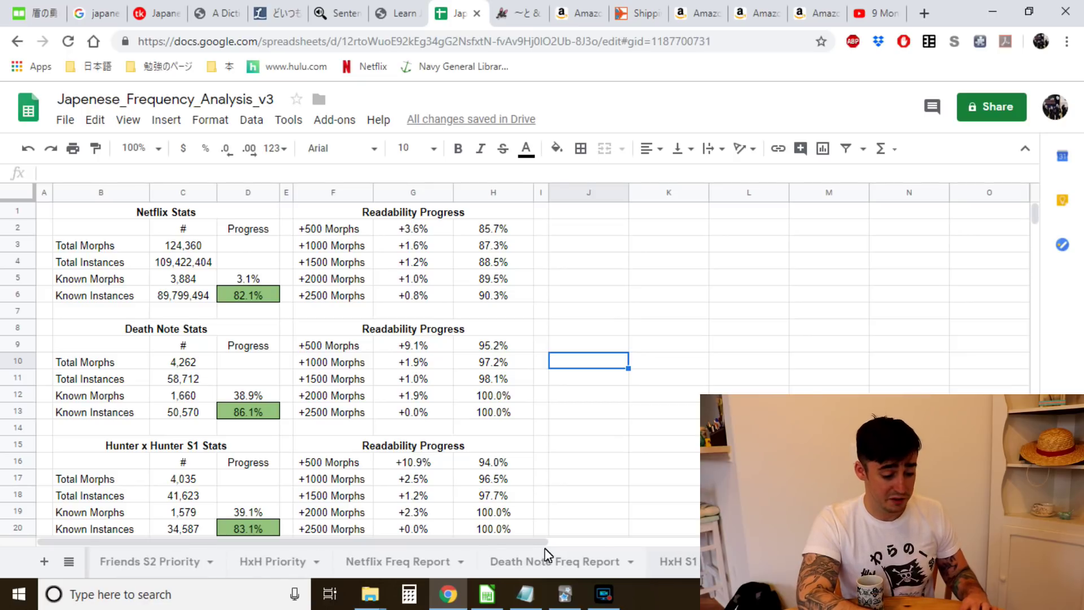
pyautogui.click(421, 561)
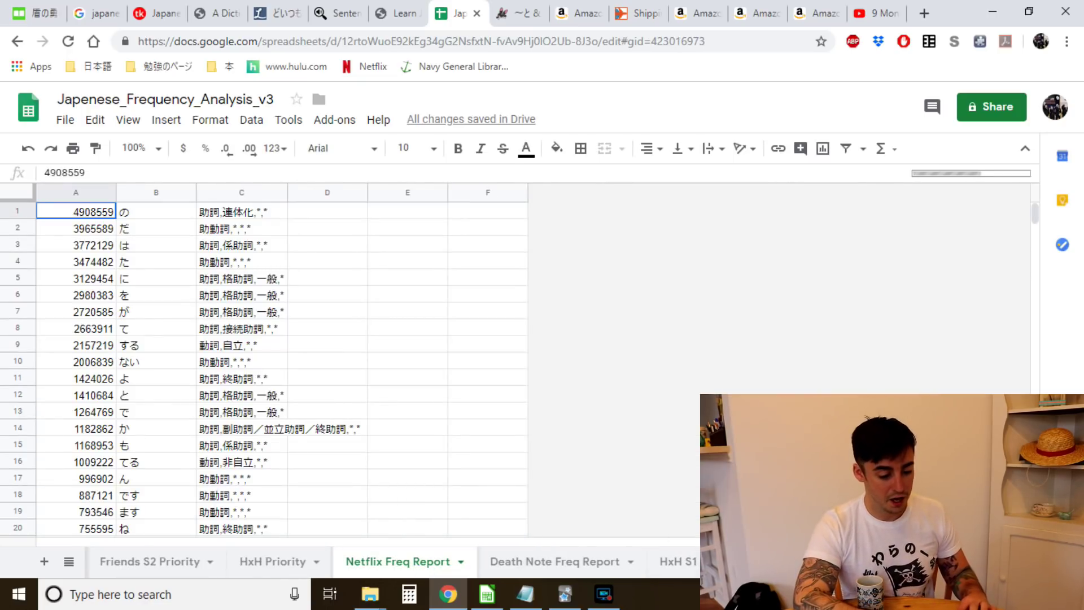
pyautogui.scroll(5, 421, 561)
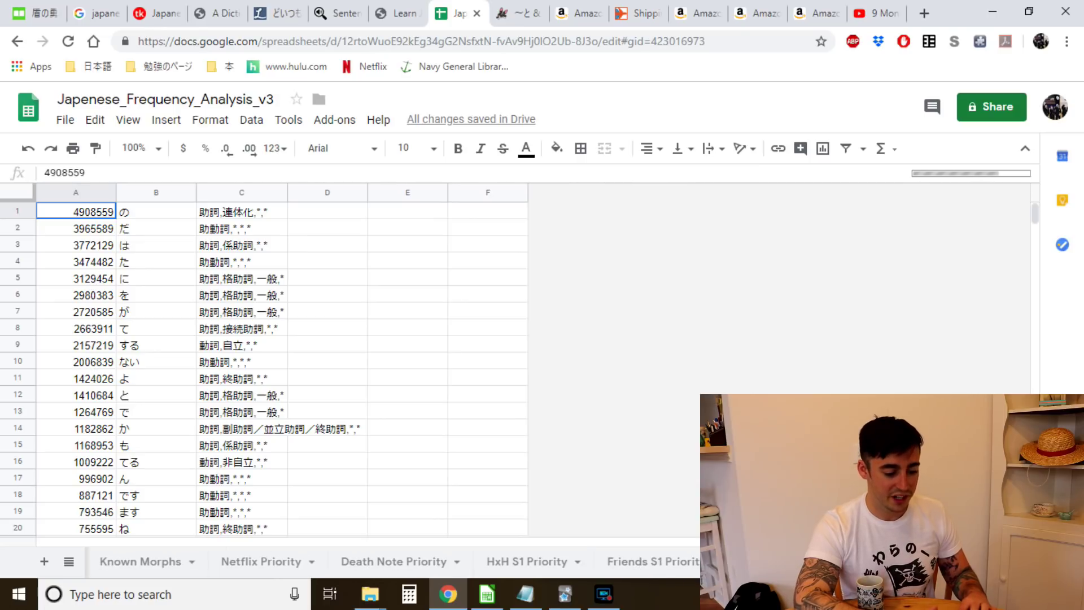
pyautogui.click(274, 562)
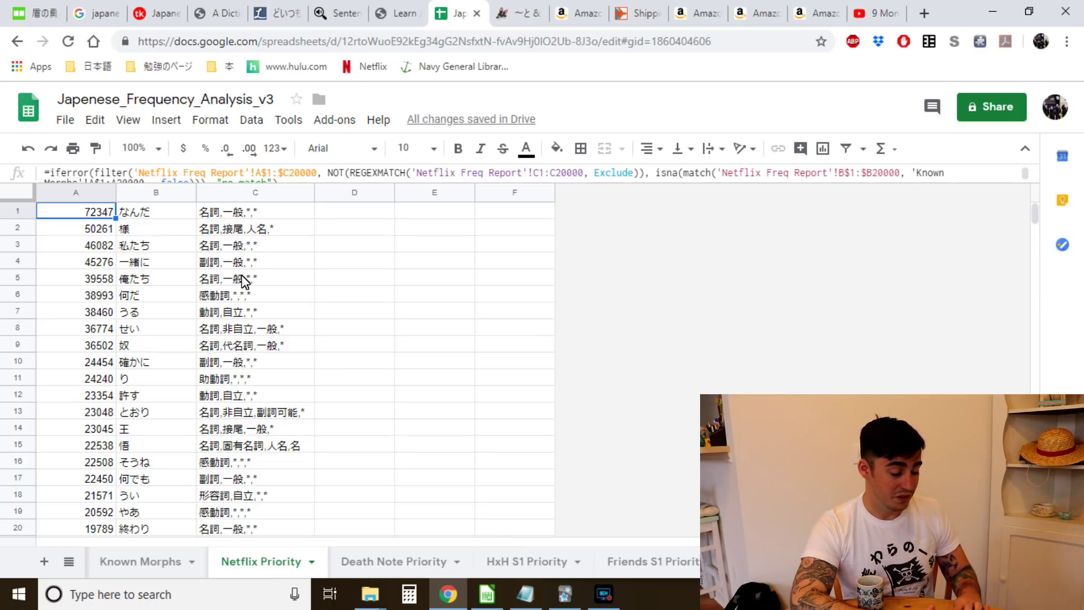
pyautogui.click(141, 214)
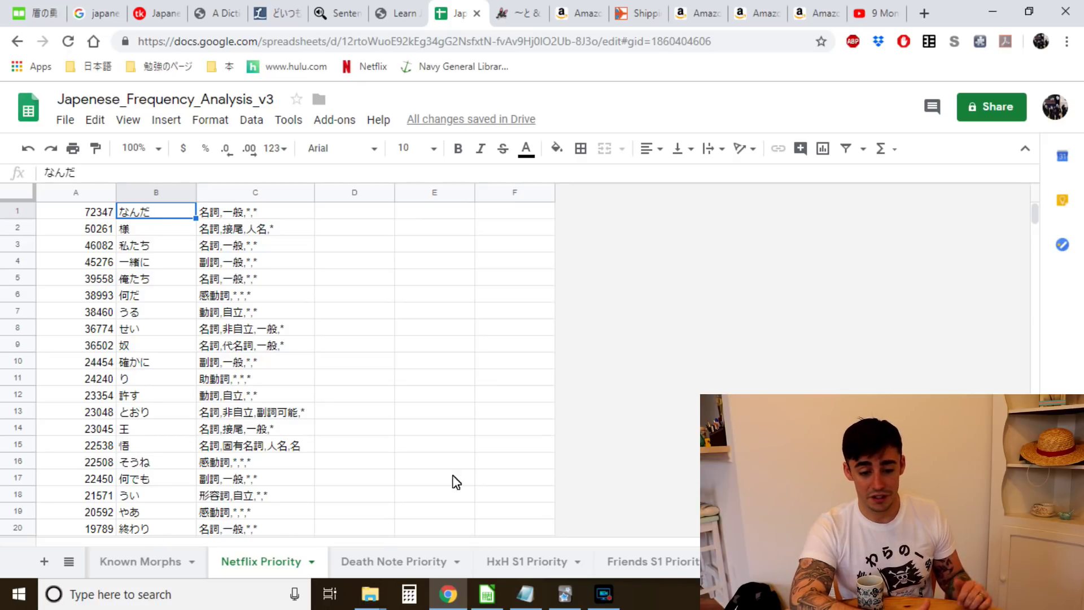
# - Switch from the spreadsheet to Anki and close the Morph Man Manager
pyautogui.click(1000, 8)
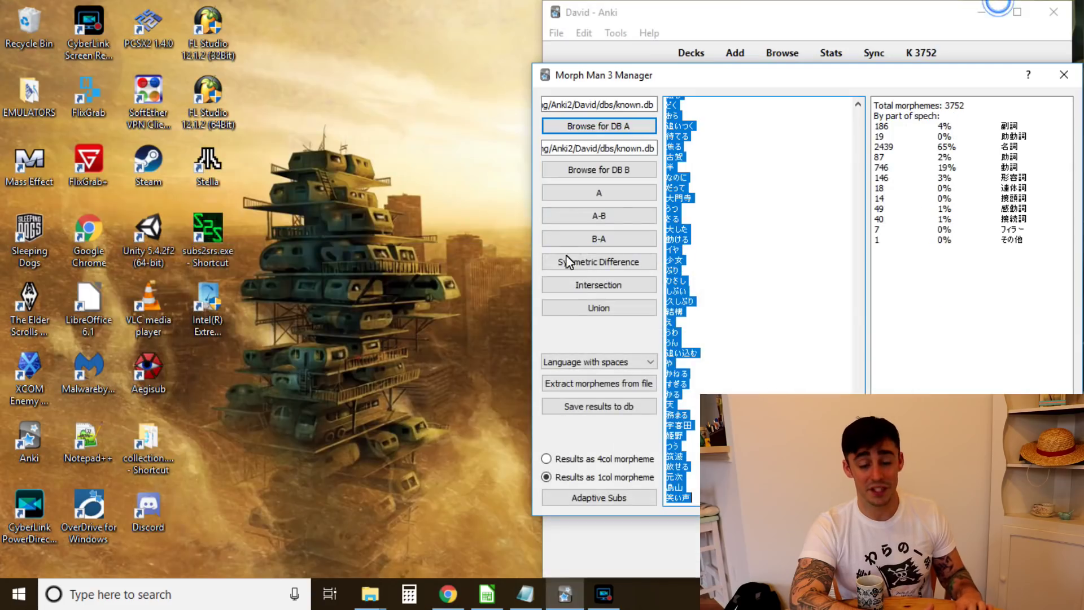
pyautogui.click(570, 259)
pyautogui.click(775, 285)
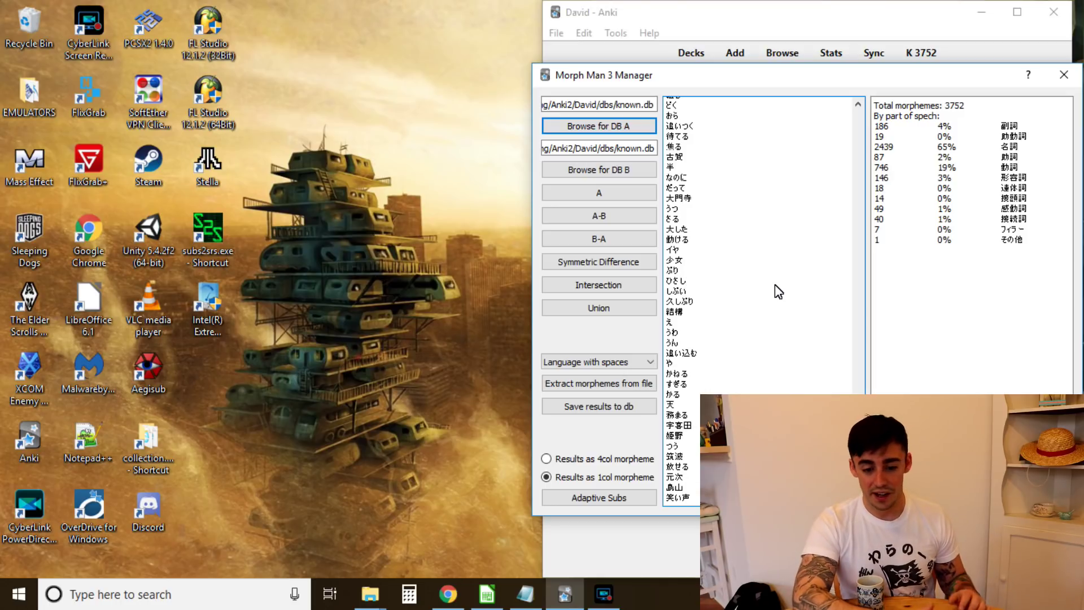
pyautogui.click(1061, 74)
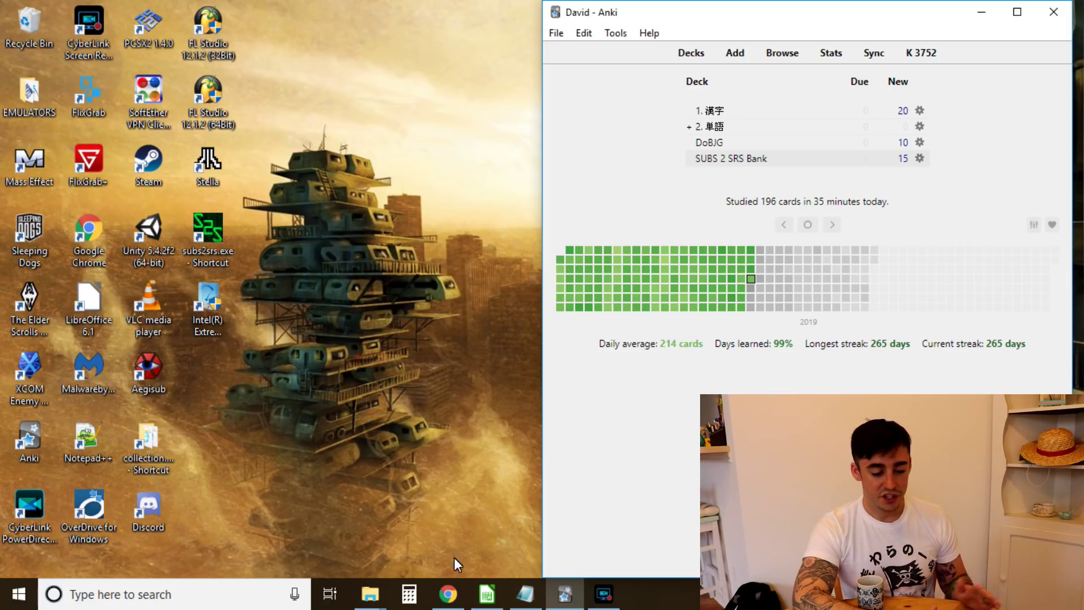
# - Return to the spreadsheet in Chrome and view the Known Morphs sheet followed by the Summary sheet
pyautogui.click(448, 593)
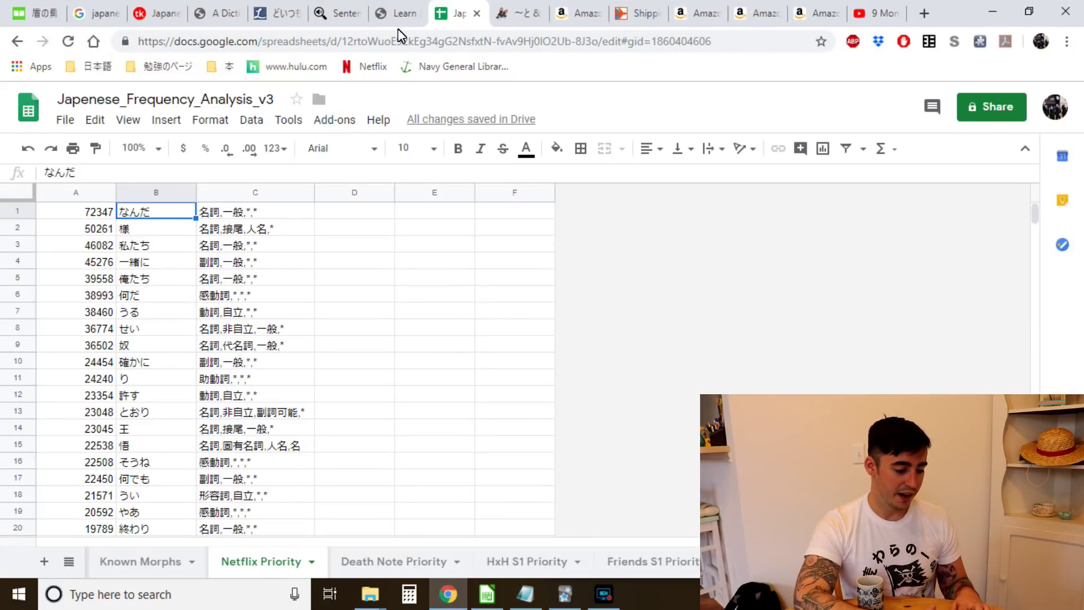
pyautogui.click(137, 568)
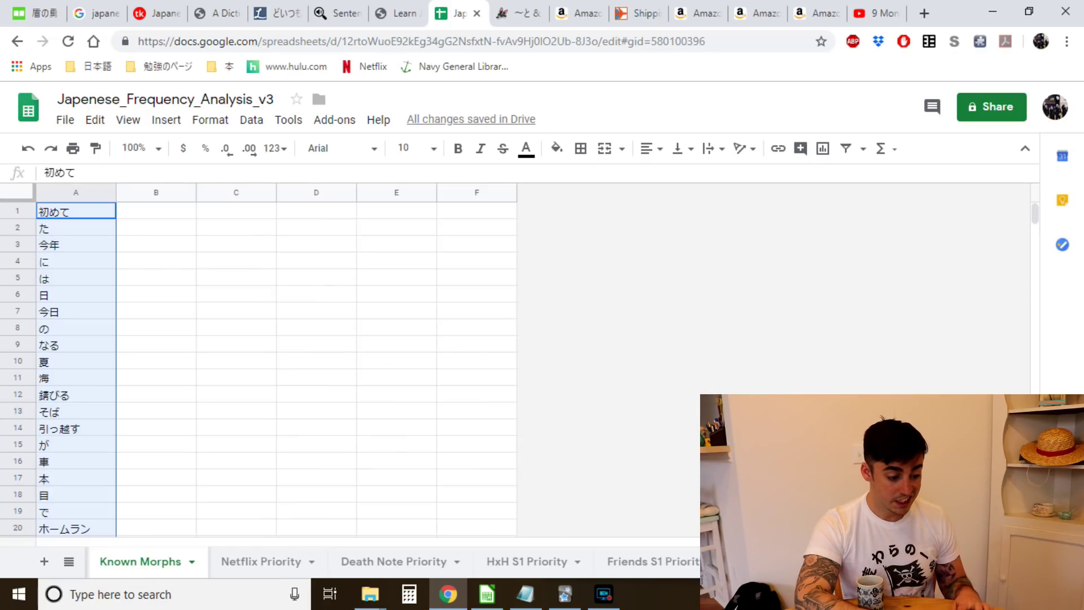
pyautogui.click(115, 559)
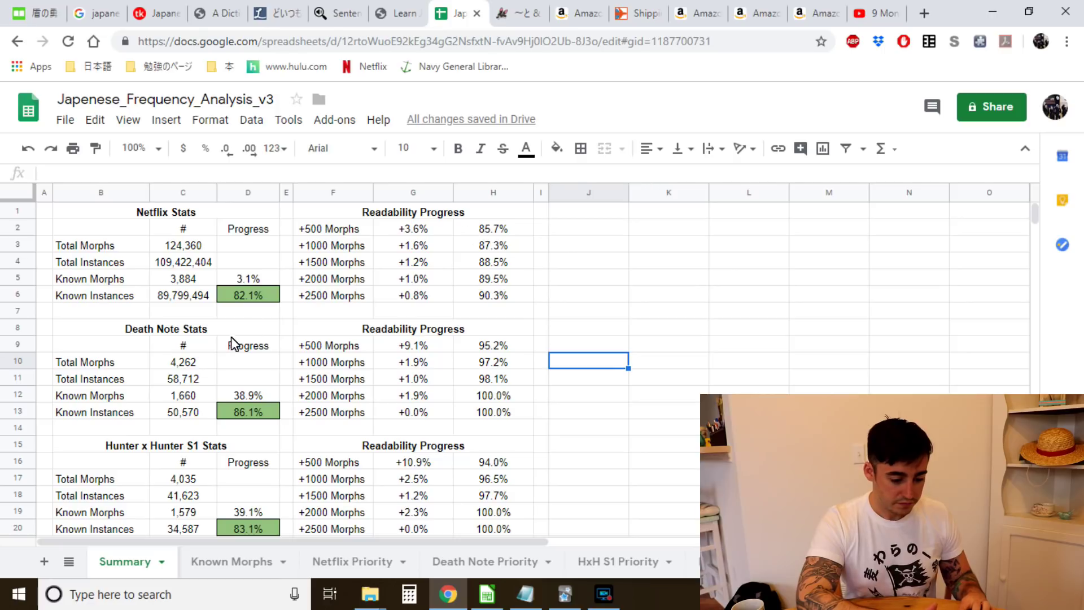
# - Tile the Jisho browser window in the upper-left quarter, word_freq_report.ods in the lower-left quarter and Anki in the right half of the screen
pyautogui.click(564, 594)
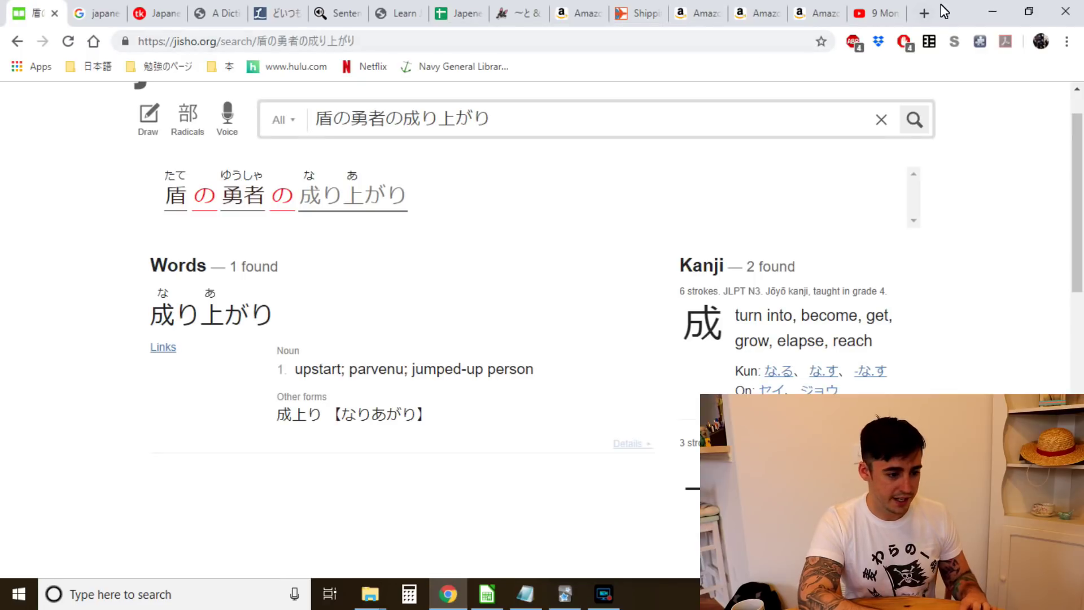
pyautogui.doubleClick(941, 5)
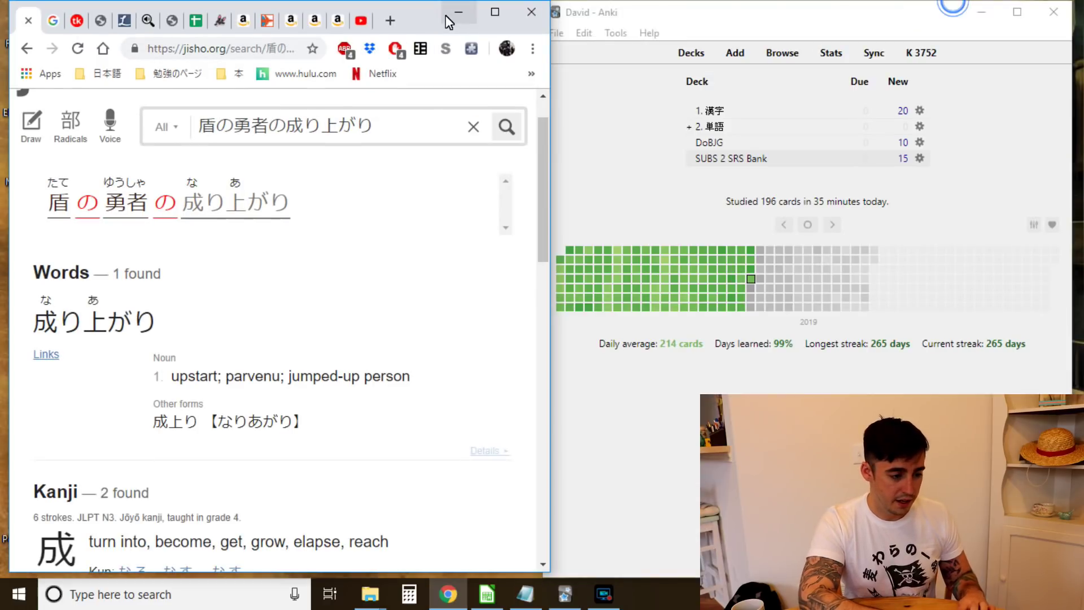
pyautogui.moveTo(429, 16); pyautogui.dragTo(2, 6)
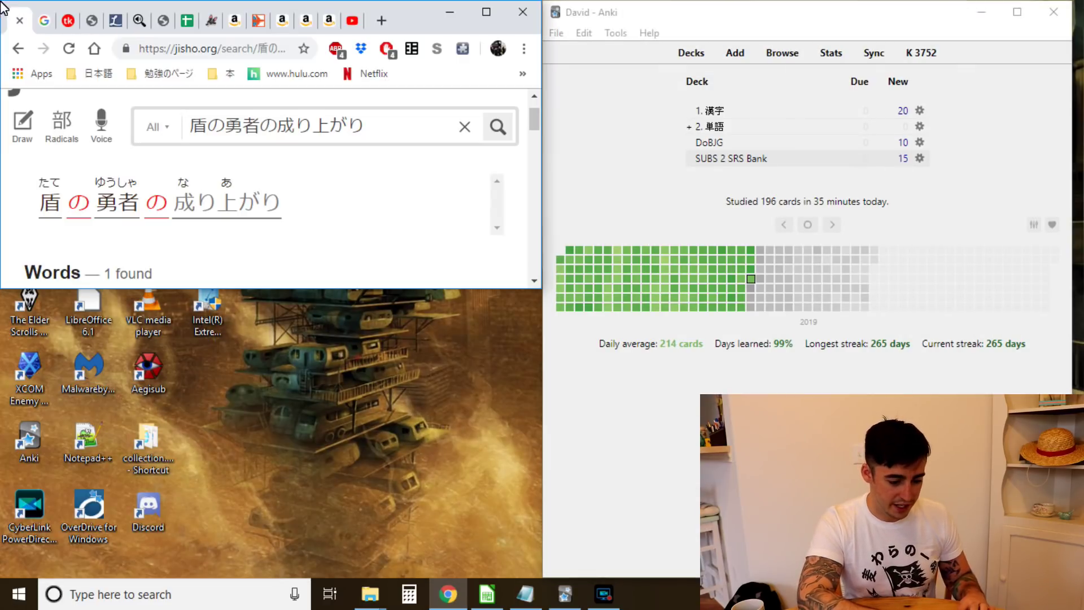
pyautogui.click(487, 593)
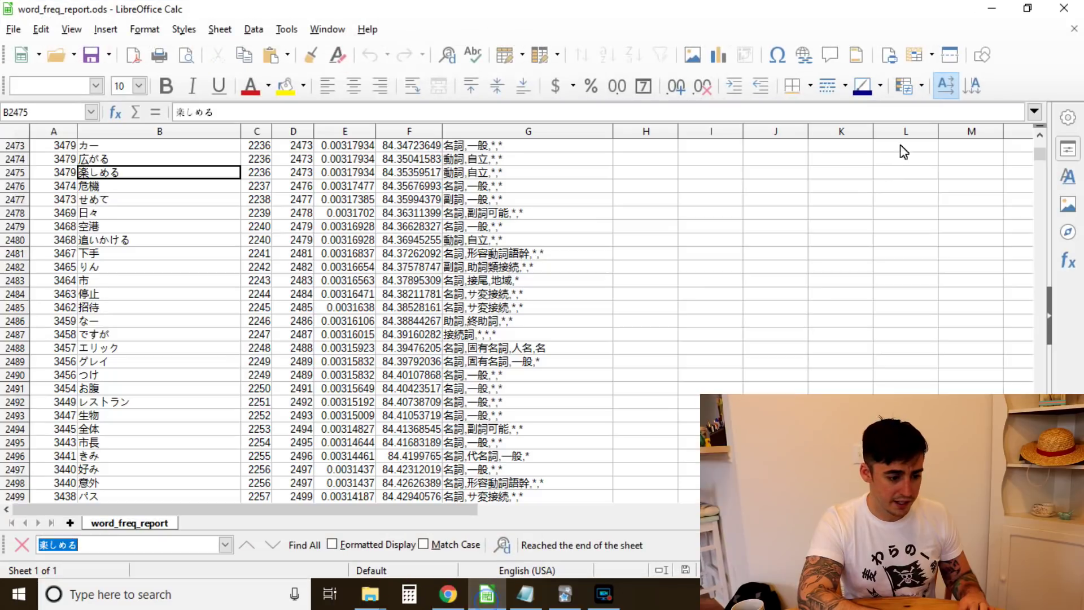
pyautogui.moveTo(872, 17); pyautogui.dragTo(3, 339)
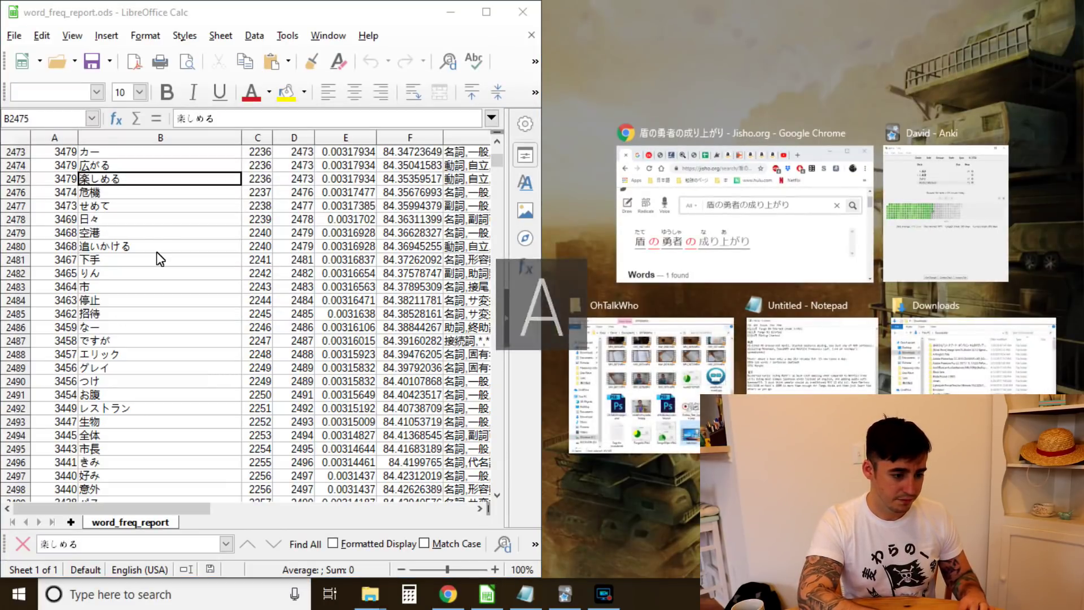
pyautogui.moveTo(384, 7); pyautogui.dragTo(0, 608)
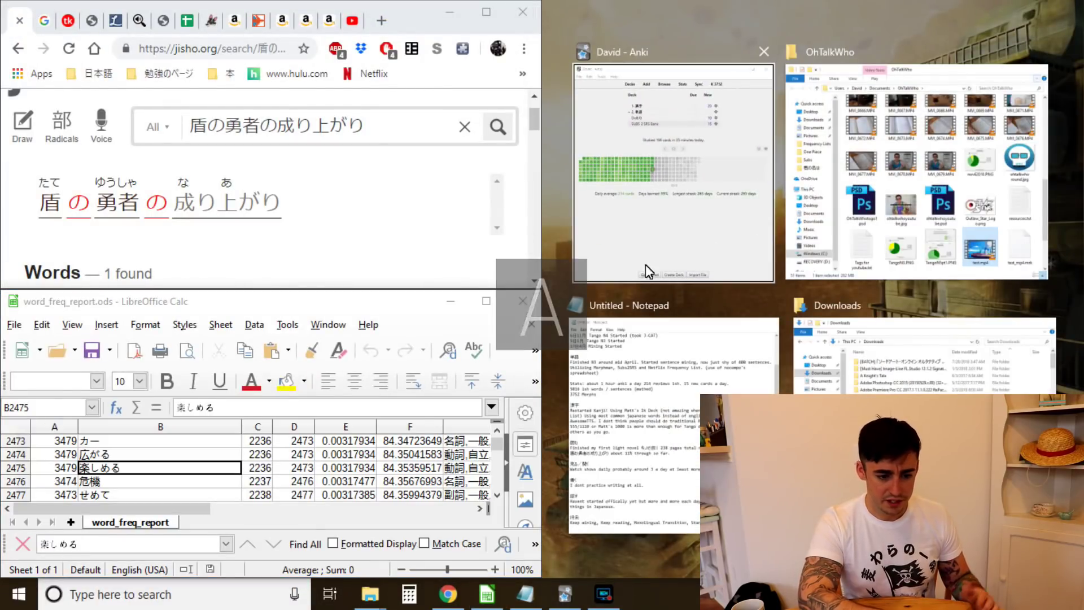
pyautogui.click(669, 251)
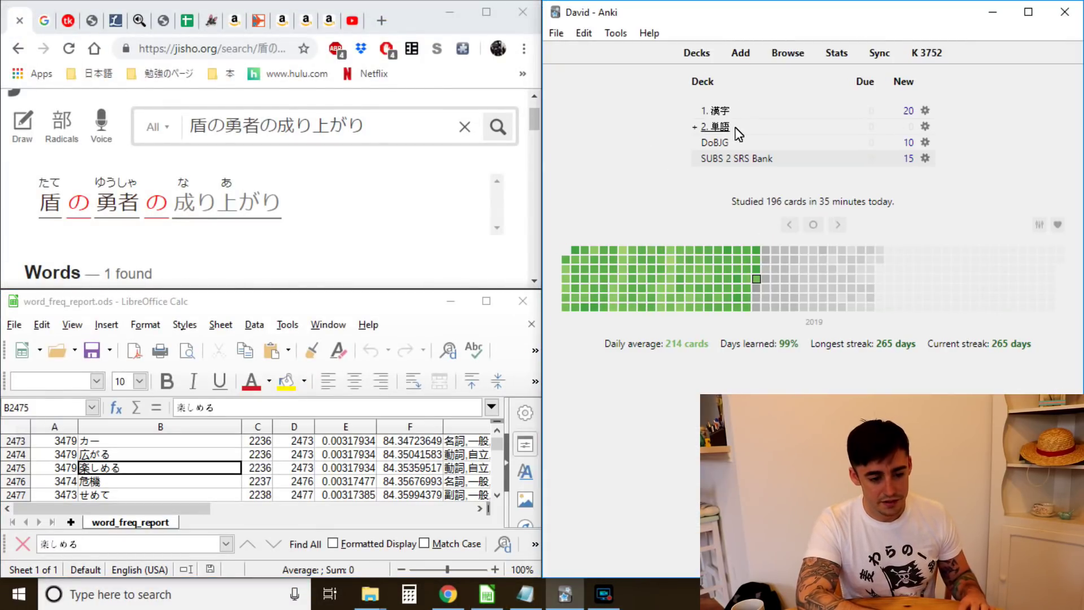
pyautogui.click(715, 112)
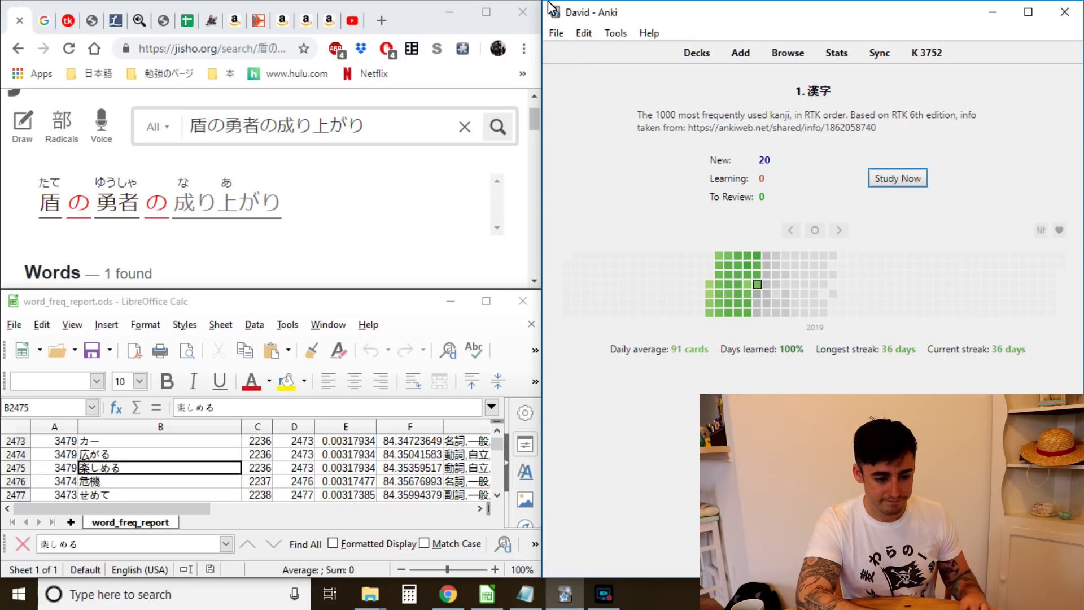
pyautogui.click(696, 52)
pyautogui.click(726, 159)
pyautogui.click(909, 141)
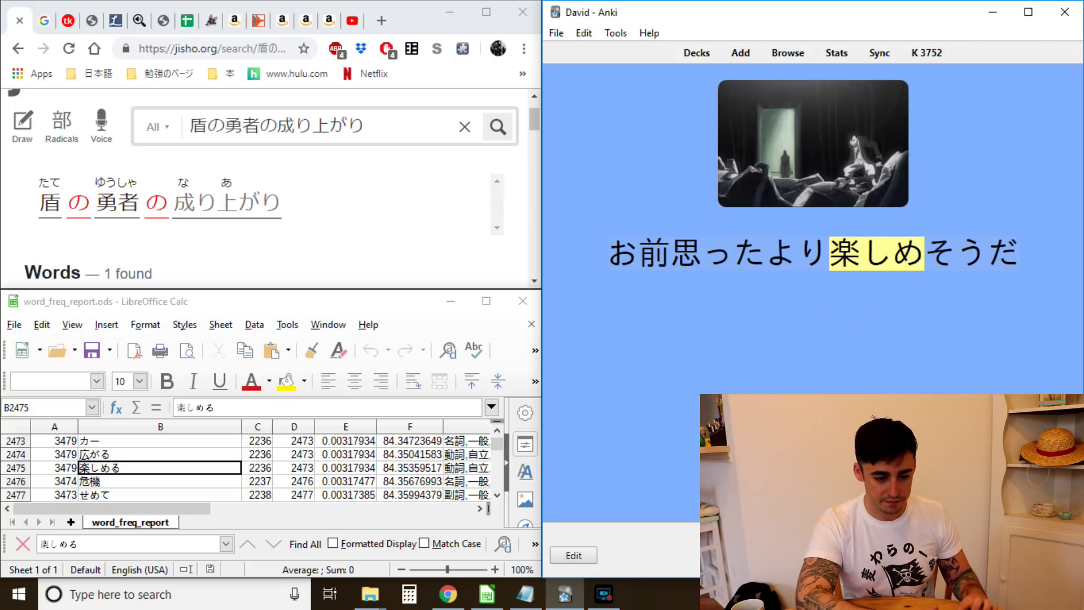
# - Start studying the 1. 漢字 deck and copy the kanji 追 from the first card's answer
pyautogui.click(699, 53)
pyautogui.click(716, 110)
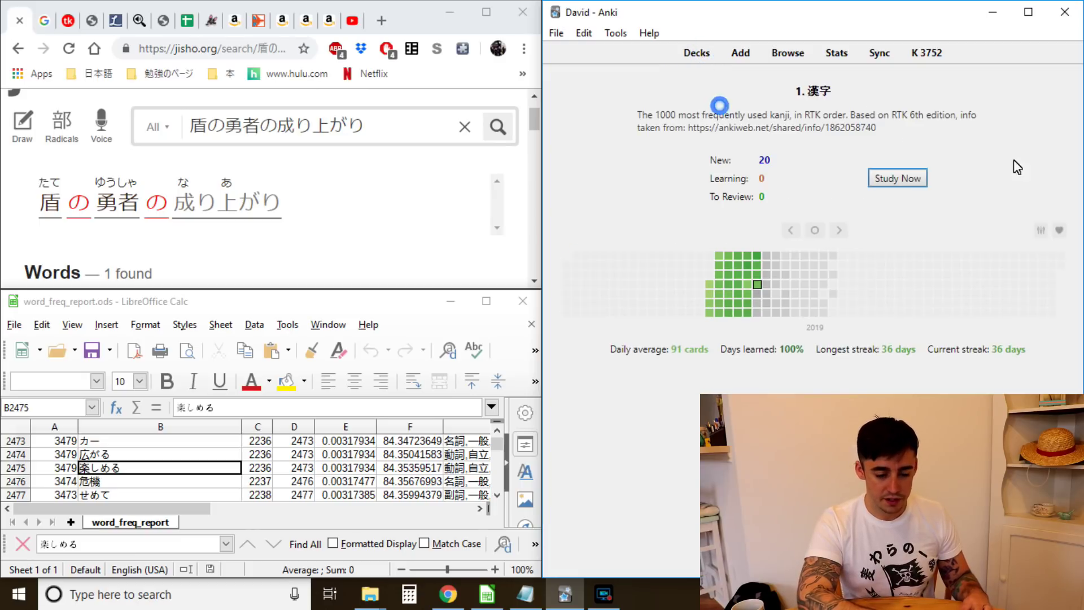
pyautogui.click(912, 174)
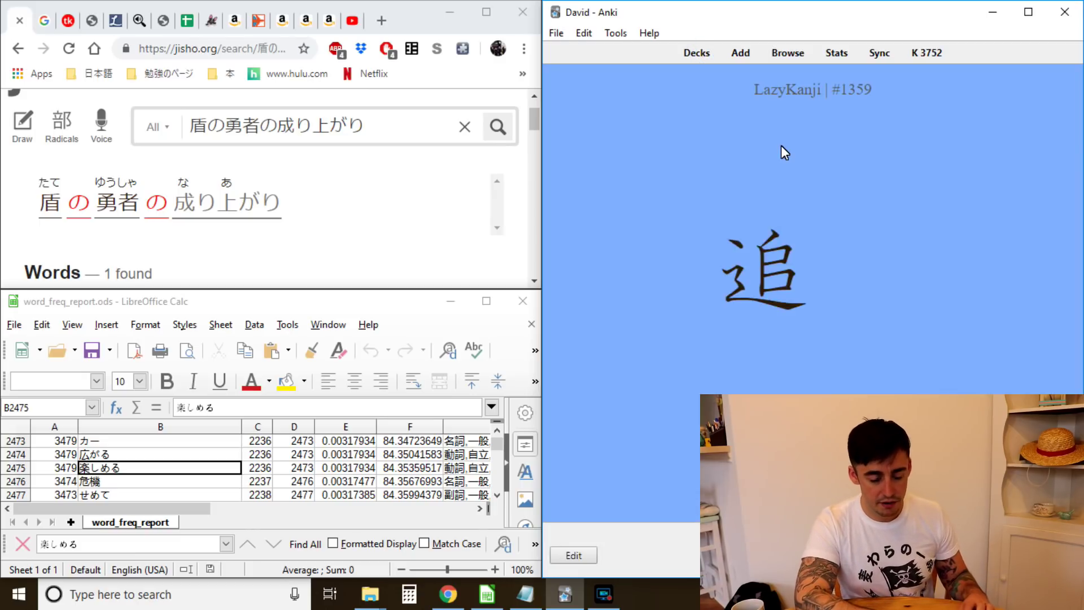
pyautogui.moveTo(796, 174); pyautogui.dragTo(686, 177)
pyautogui.hotkey('ctrl', 'c')
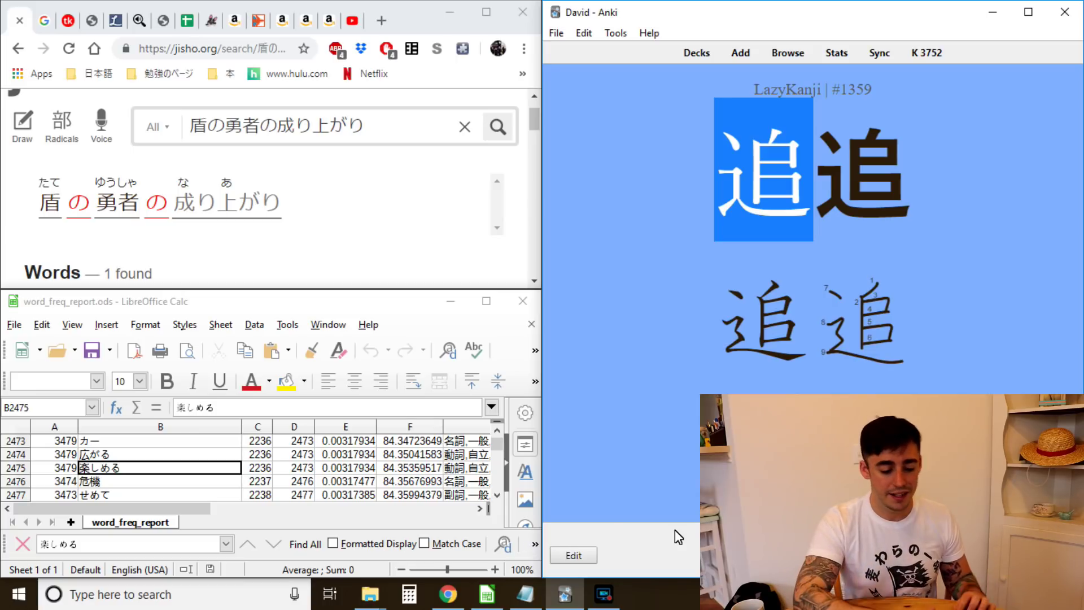
# - Open the 追 card for editing and fill its Example Word field with the copied 追 followed by the Japanese comma 、
pyautogui.click(594, 556)
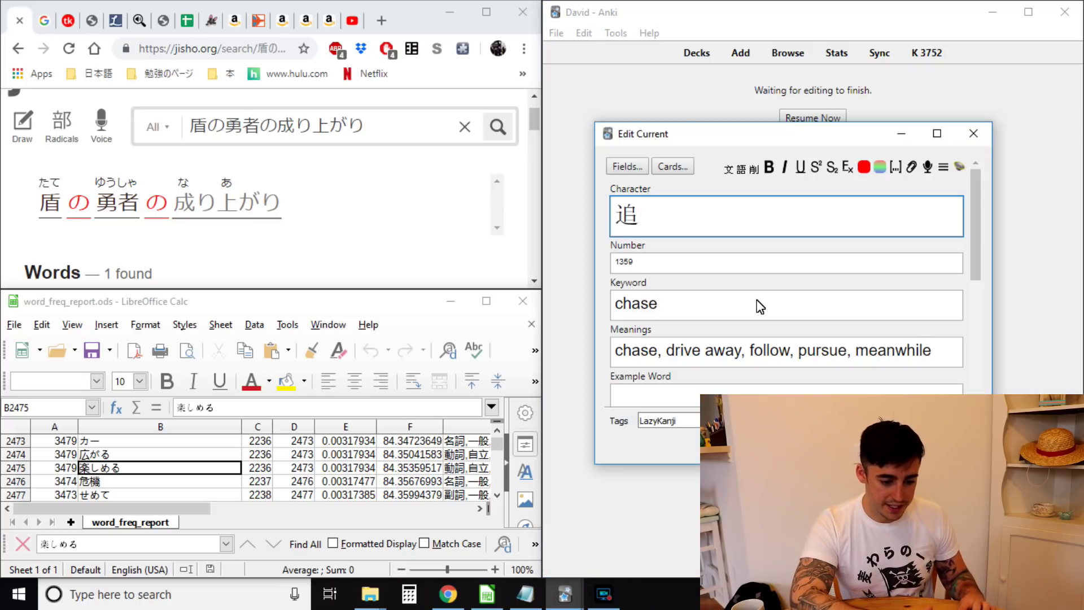
pyautogui.scroll(-2, 760, 306)
pyautogui.click(736, 339)
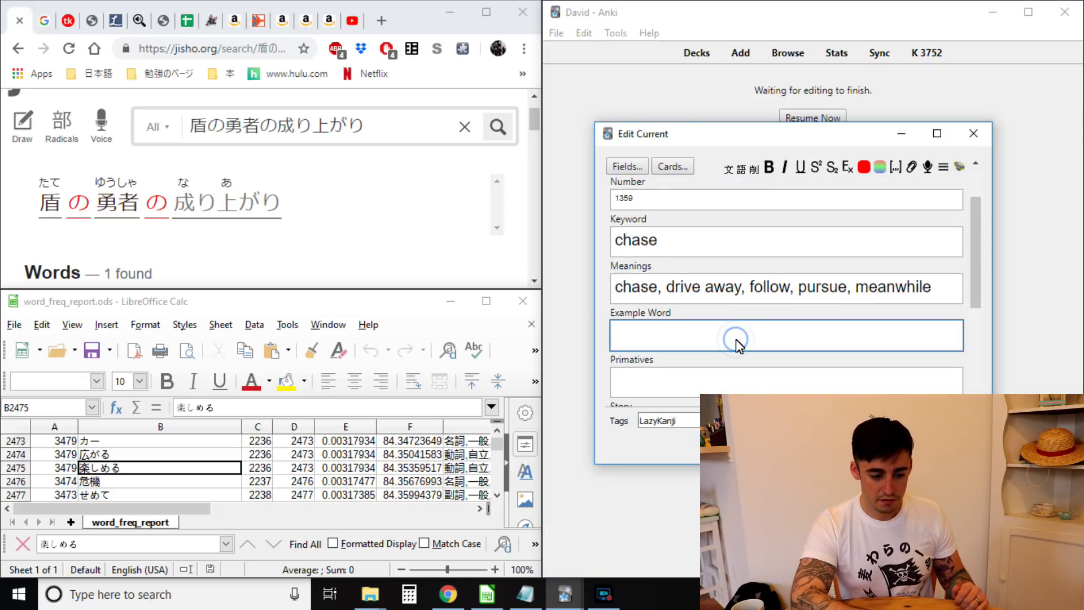
pyautogui.hotkey('ctrl', 'v')
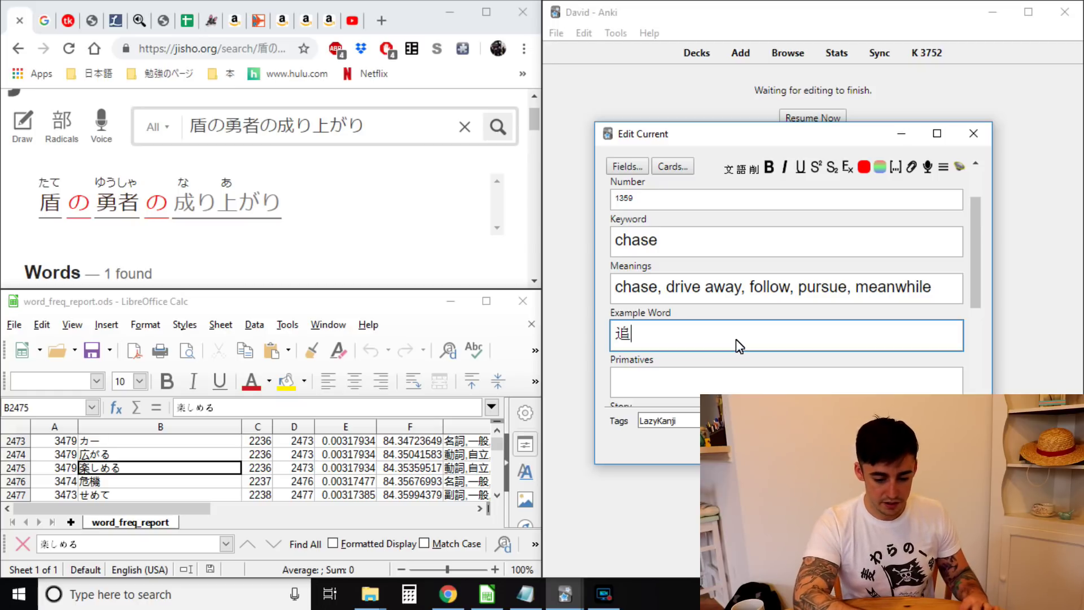
pyautogui.hotkey('alt', '`')
pyautogui.write(',')
pyautogui.press('Return')
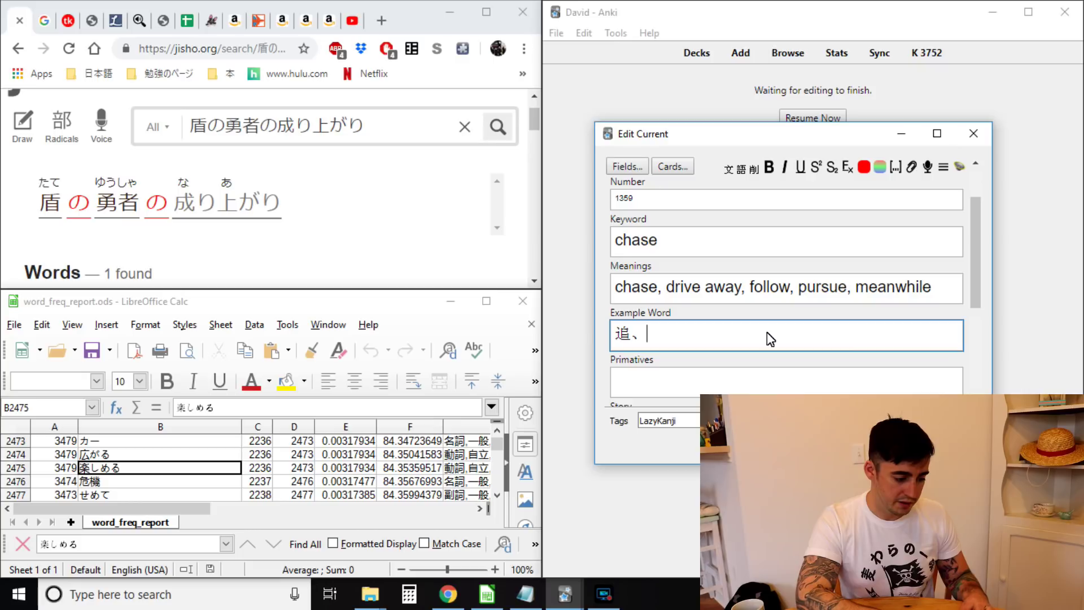
# - Begin a text search in the word_freq_report.ods word list
pyautogui.click(160, 548)
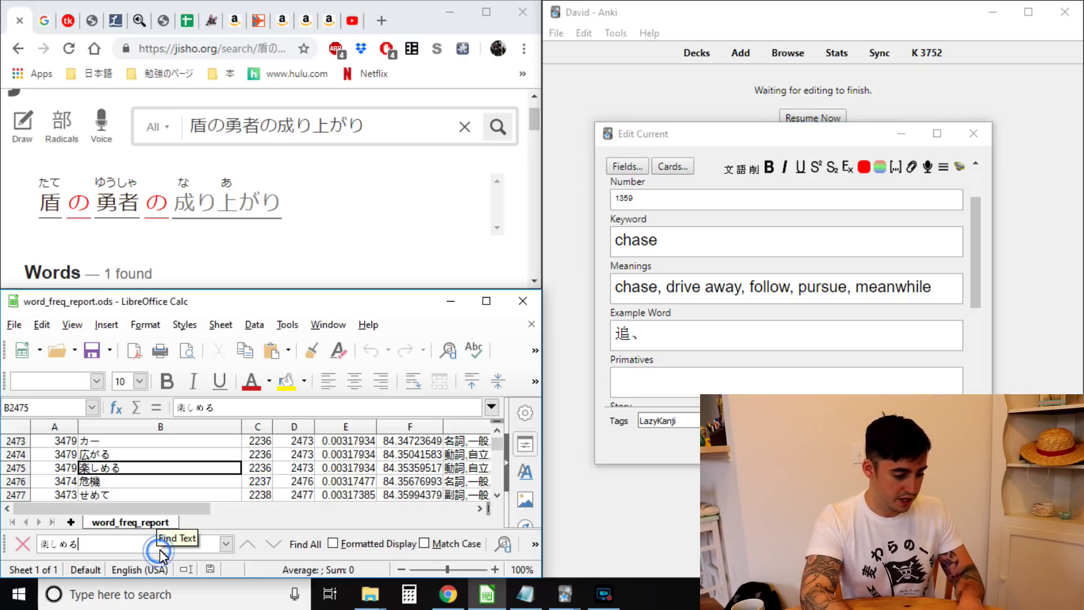